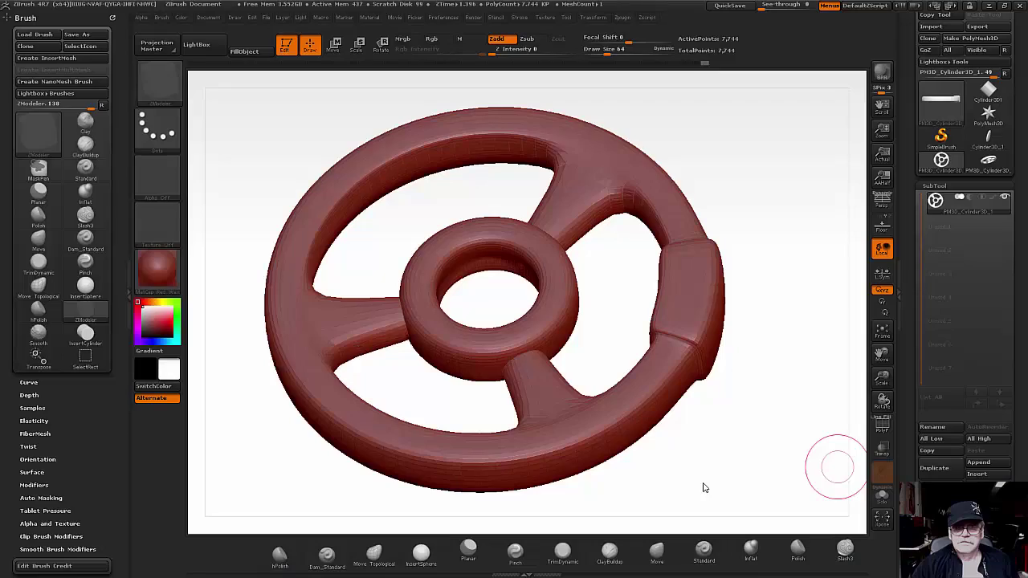
Step: Tilt the view of the red handwheel until it is seen nearly edge-on
{"action": "mouse_move", "coordinate": [696, 465]}
{"action": "left_mouse_down"}
{"action": "mouse_move", "coordinate": [704, 422]}
{"action": "mouse_move", "coordinate": [658, 395]}
{"action": "mouse_move", "coordinate": [684, 474]}
{"action": "mouse_move", "coordinate": [706, 413]}
{"action": "mouse_move", "coordinate": [698, 418]}
{"action": "left_mouse_up"}
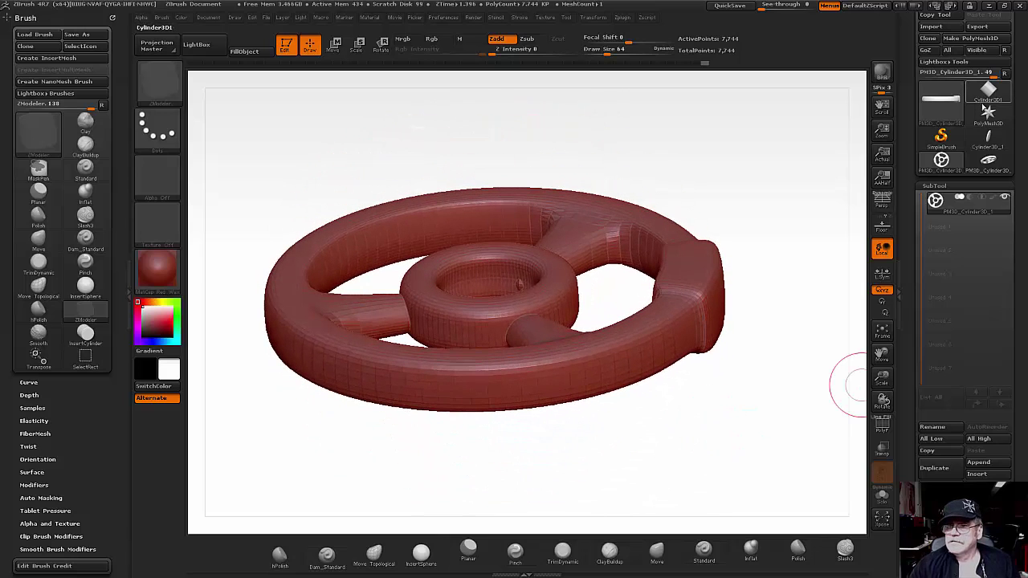
Step: Append a Cylinder3D subtool to the handwheel and expand the Tool > Deformation section
{"action": "left_click", "coordinate": [981, 463]}
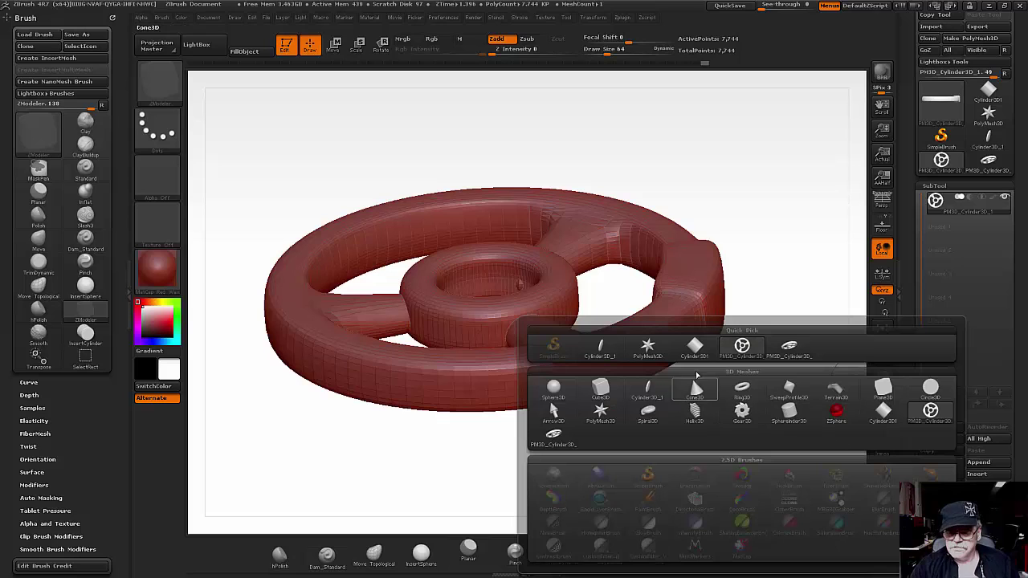
{"action": "left_click", "coordinate": [696, 348]}
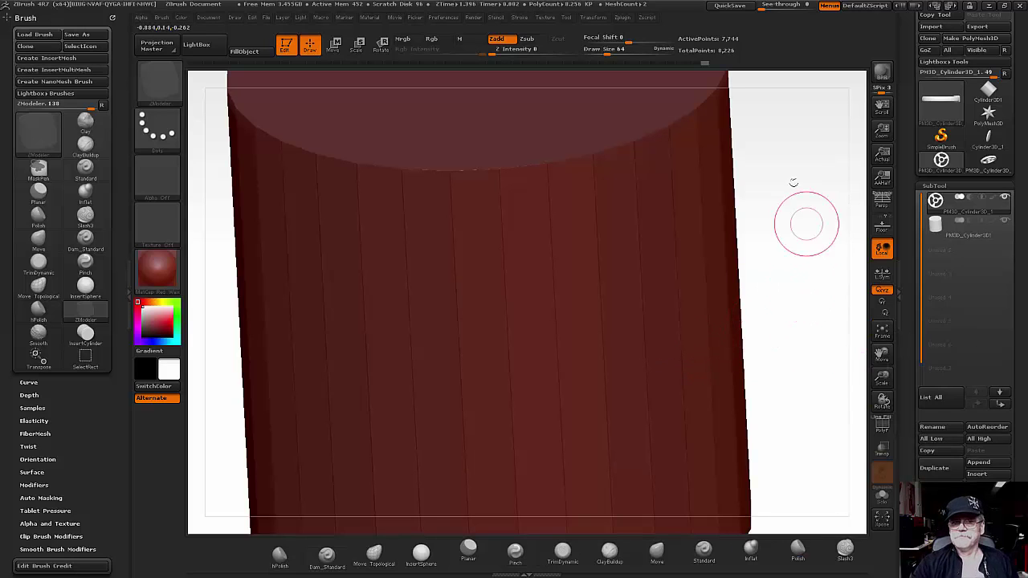
{"action": "left_click_drag", "start_coordinate": [1026, 405], "coordinate": [1019, 287]}
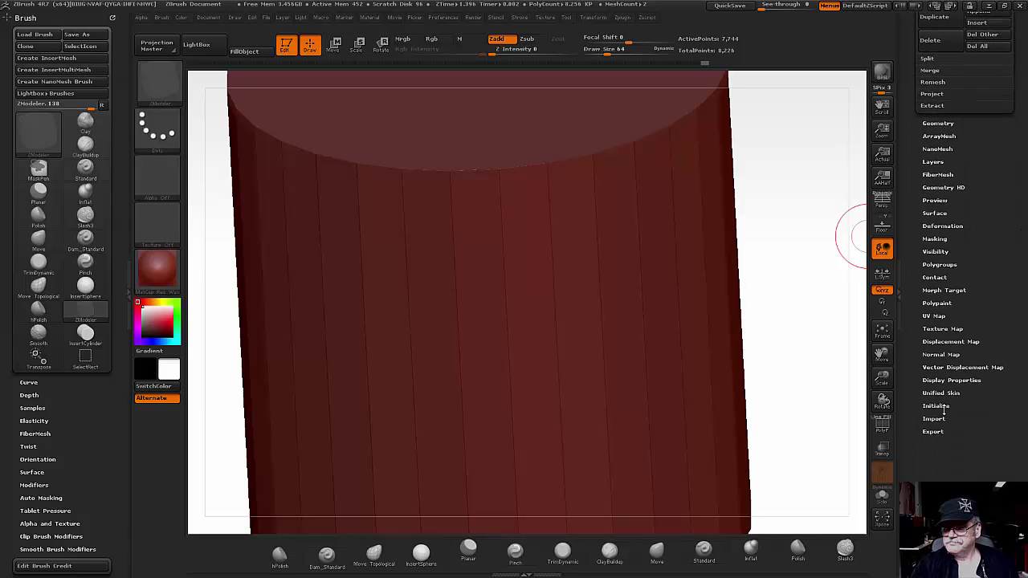
{"action": "left_click", "coordinate": [949, 406]}
{"action": "left_click_drag", "start_coordinate": [1016, 222], "coordinate": [1016, 385]}
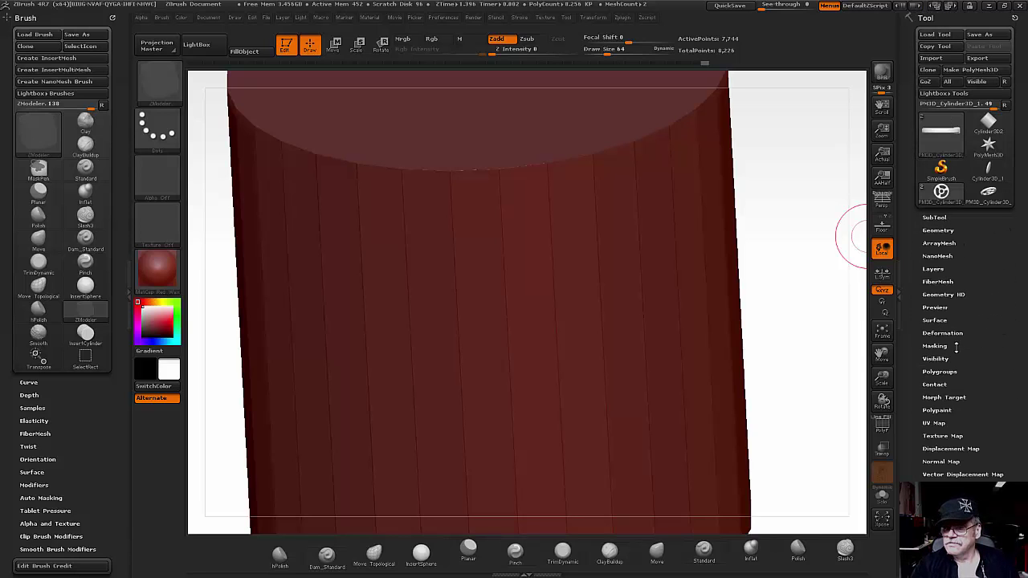
{"action": "left_click", "coordinate": [944, 333]}
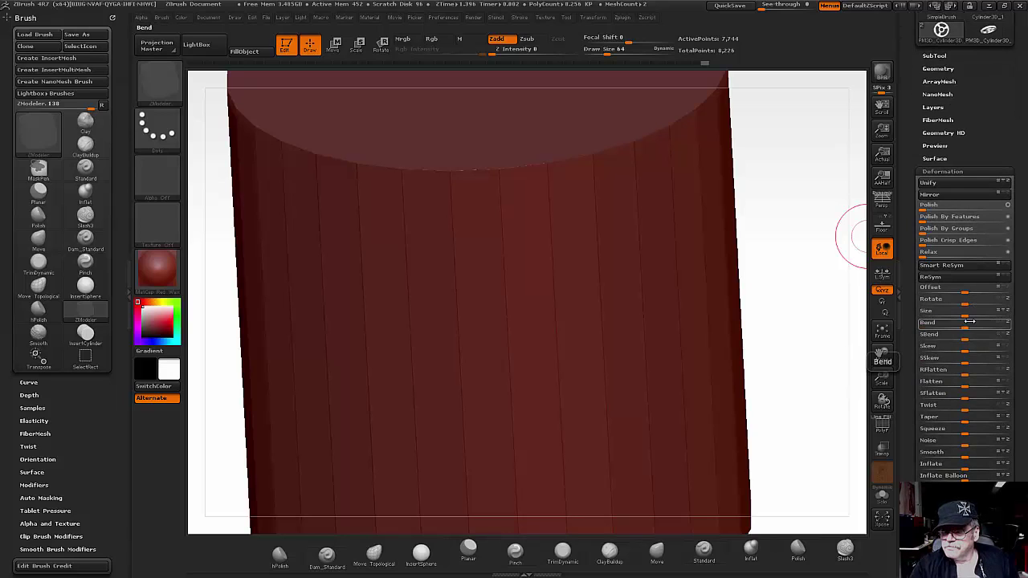
{"action": "left_click_drag", "start_coordinate": [977, 312], "coordinate": [929, 318]}
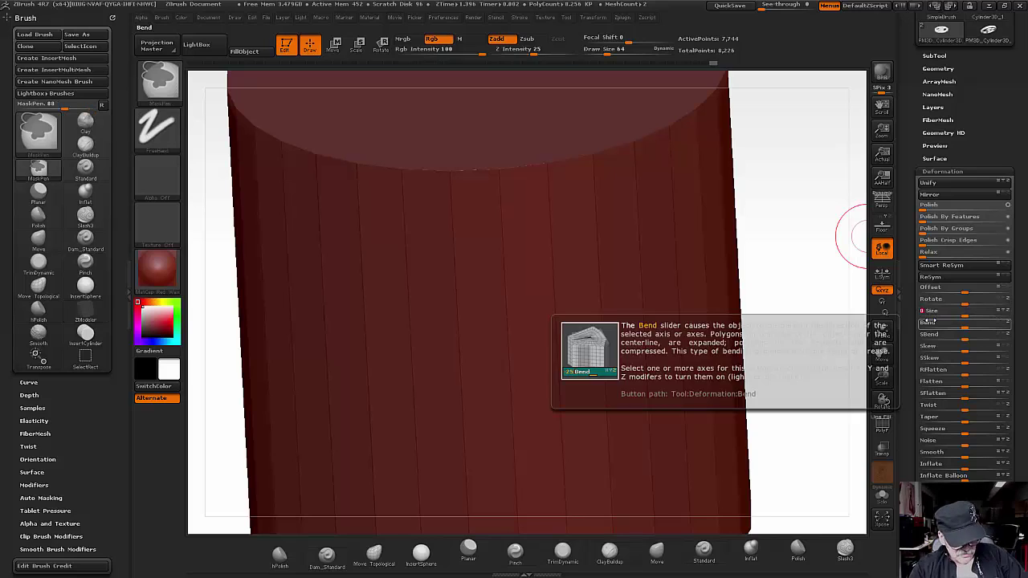
Step: Select the cylinder subtool and drag Deformation Size to about -62, making a small hub
{"action": "left_click", "coordinate": [934, 56]}
{"action": "left_click", "coordinate": [953, 96]}
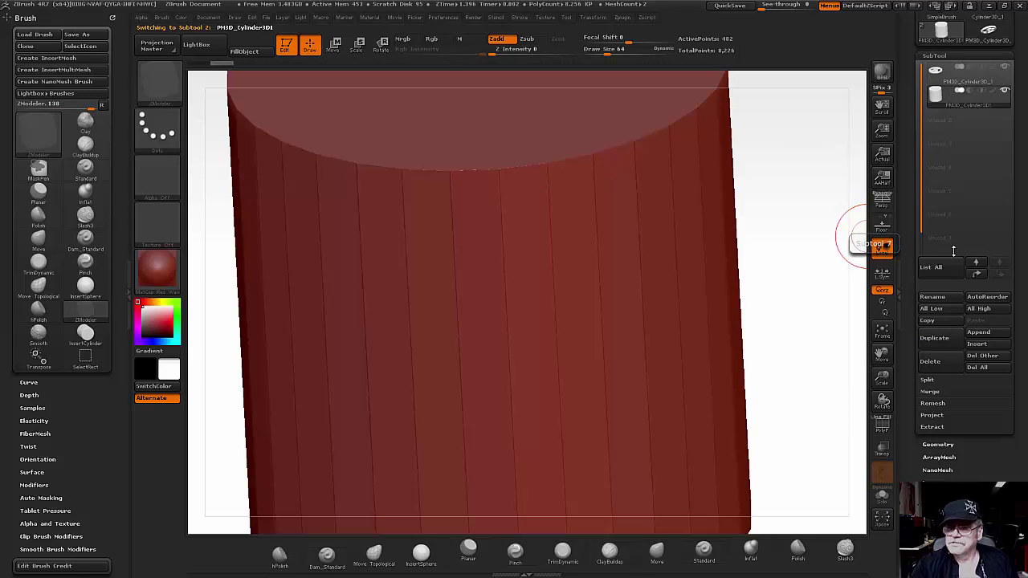
{"action": "left_click_drag", "start_coordinate": [1017, 441], "coordinate": [1013, 350]}
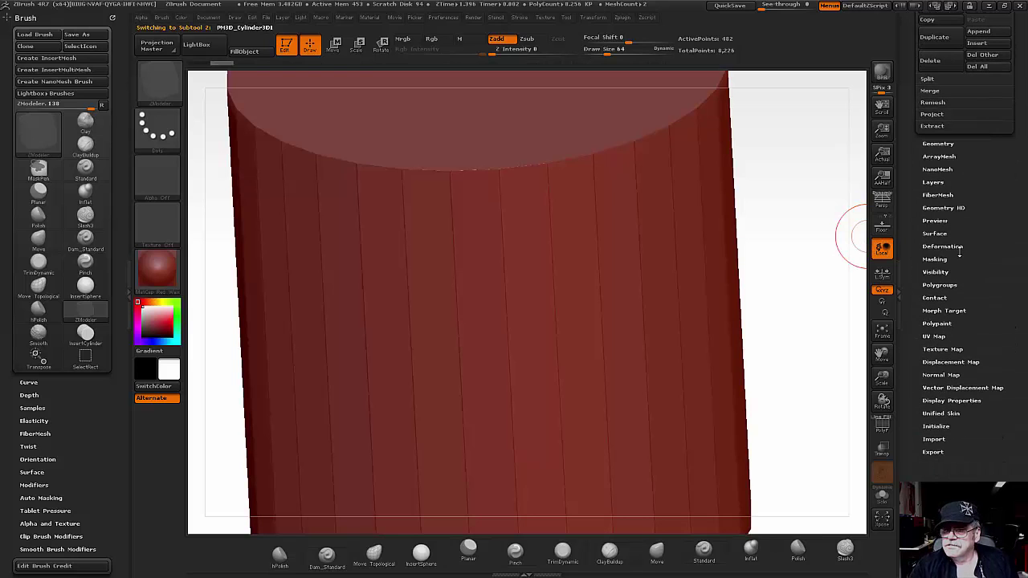
{"action": "left_click", "coordinate": [953, 248]}
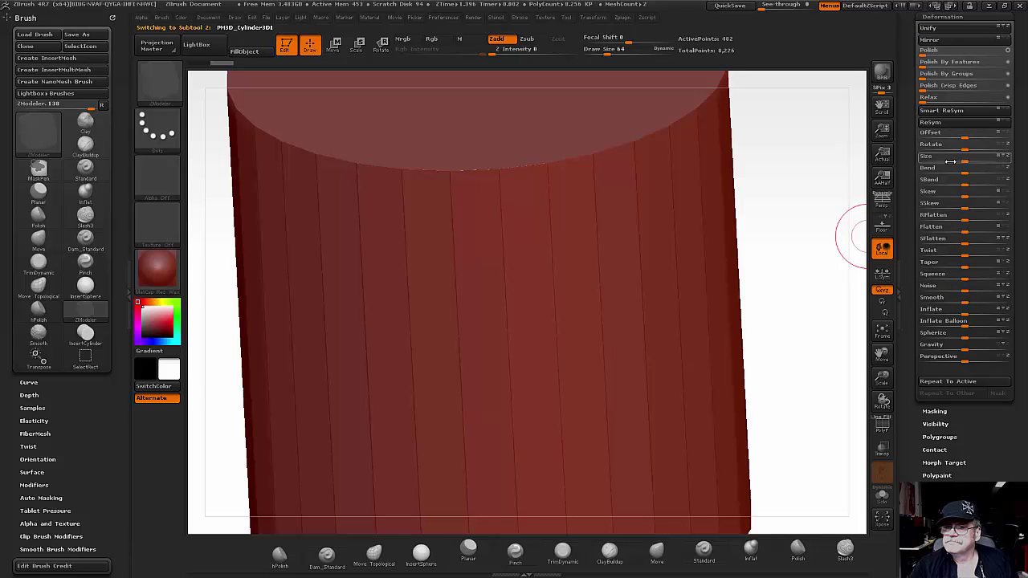
{"action": "mouse_move", "coordinate": [960, 160]}
{"action": "left_mouse_down"}
{"action": "mouse_move", "coordinate": [870, 174]}
{"action": "mouse_move", "coordinate": [878, 174]}
{"action": "left_mouse_up"}
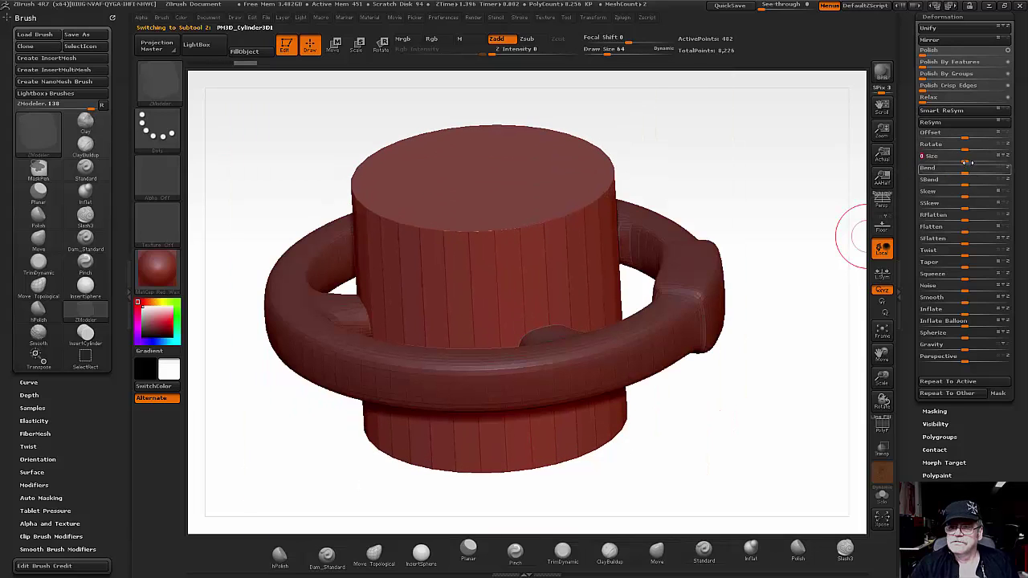
{"action": "left_click_drag", "start_coordinate": [970, 163], "coordinate": [909, 168]}
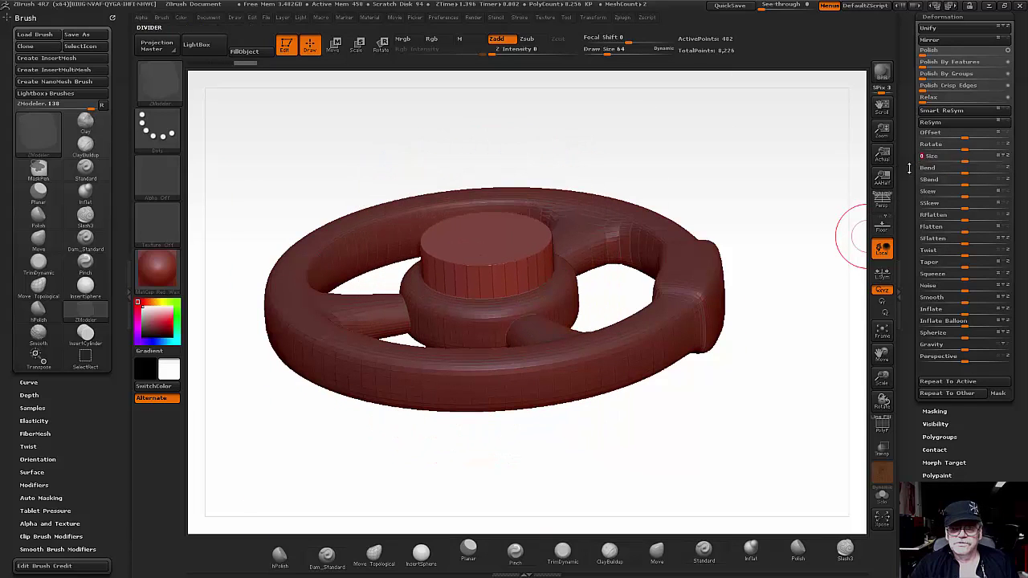
{"action": "left_click_drag", "start_coordinate": [966, 161], "coordinate": [938, 161]}
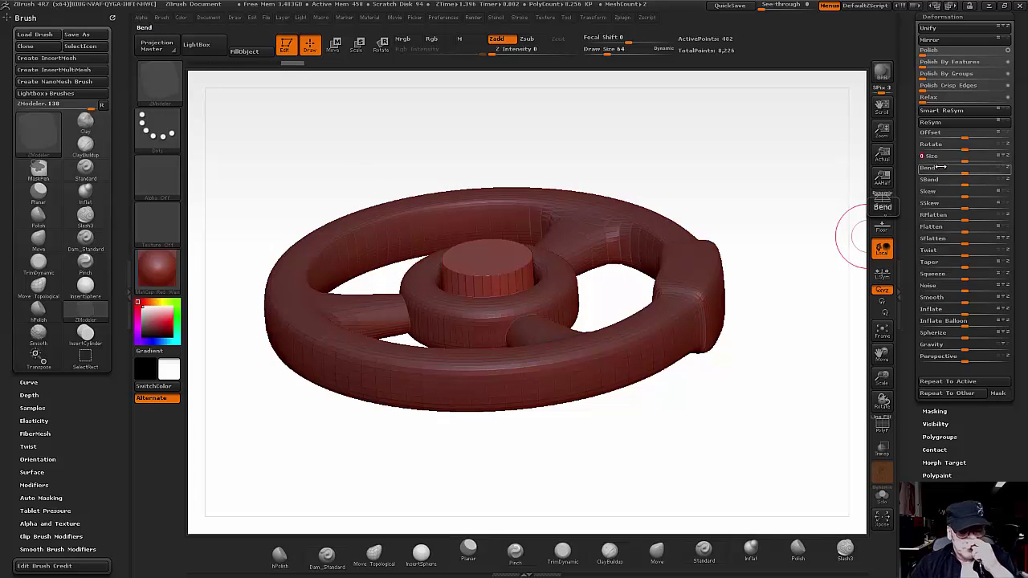
Step: Move the cylinder with Transpose Move out to the wheel's right rim
{"action": "left_click", "coordinate": [341, 50]}
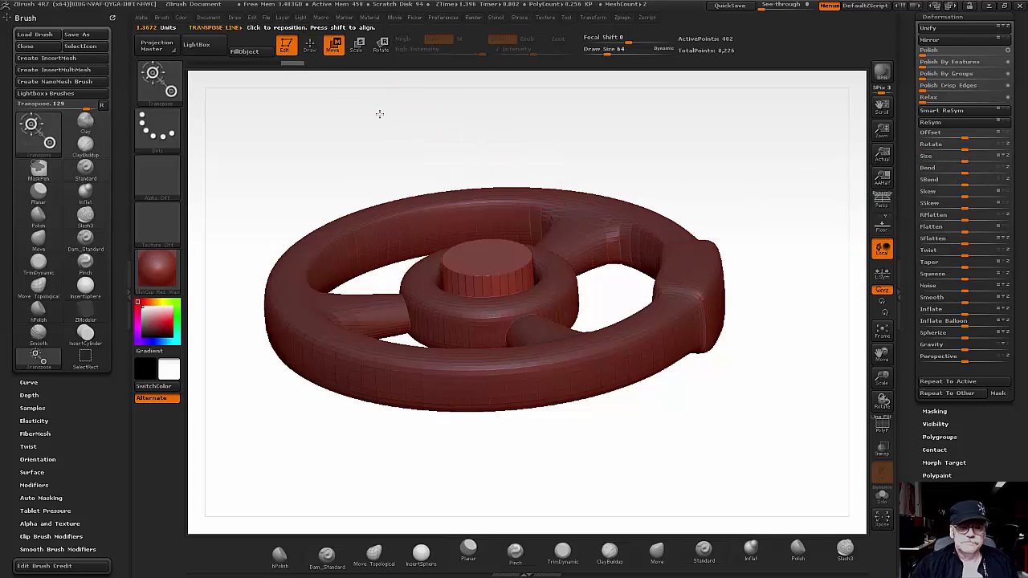
{"action": "left_click_drag", "start_coordinate": [487, 257], "coordinate": [763, 256]}
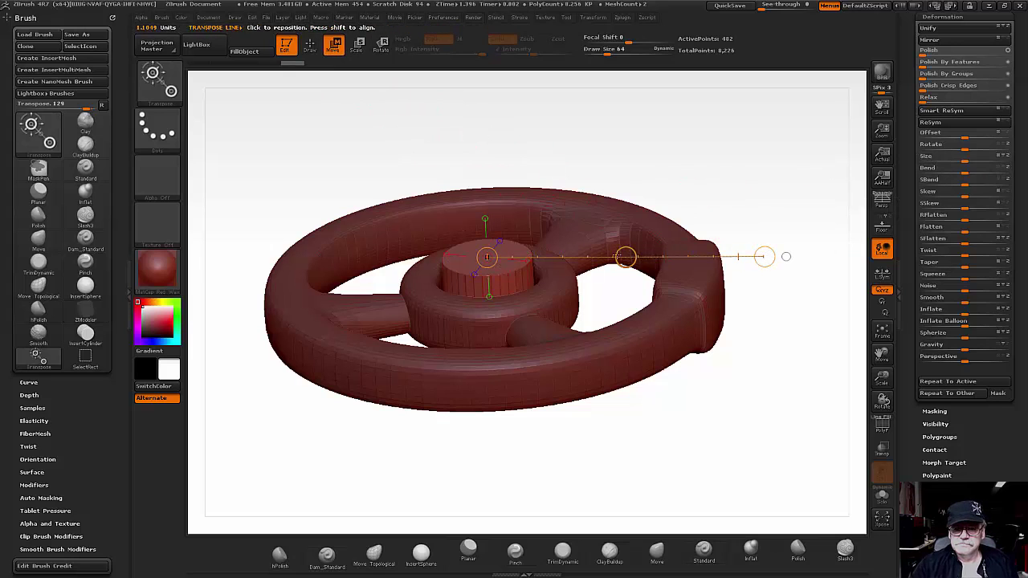
{"action": "mouse_move", "coordinate": [625, 257]}
{"action": "left_mouse_down"}
{"action": "mouse_move", "coordinate": [831, 236]}
{"action": "mouse_move", "coordinate": [746, 398]}
{"action": "left_mouse_up"}
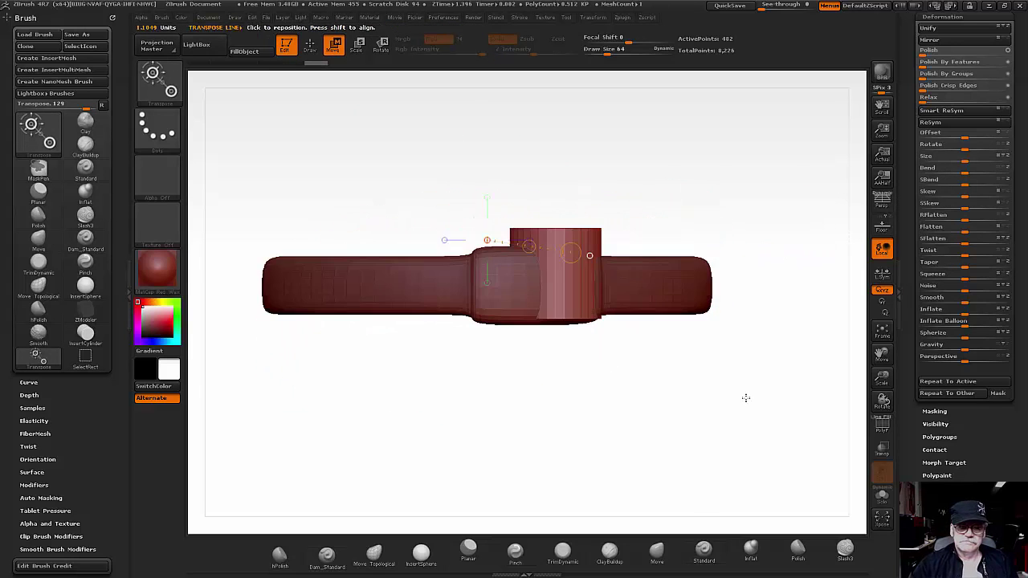
{"action": "left_click_drag", "start_coordinate": [528, 246], "coordinate": [512, 246]}
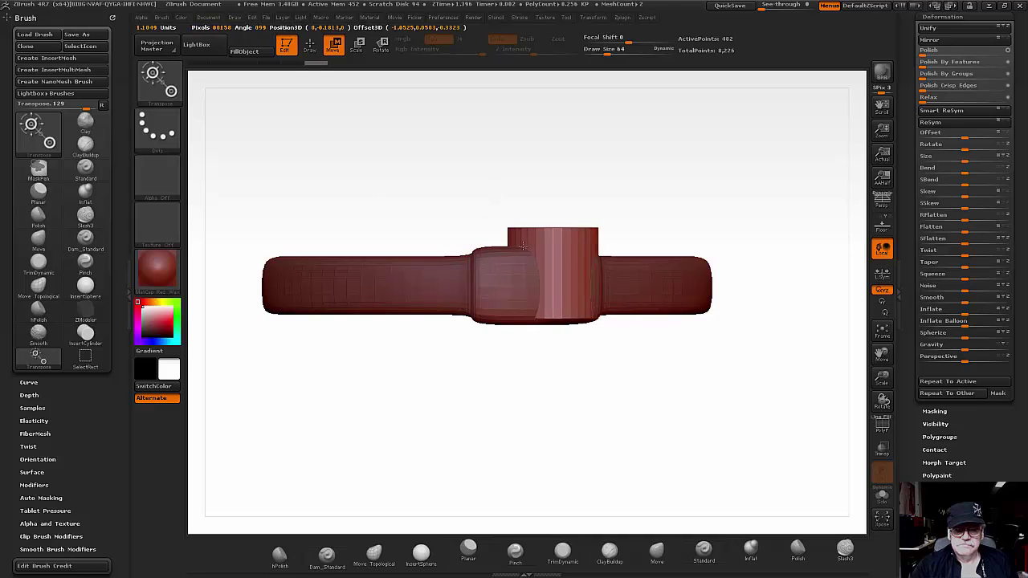
{"action": "left_click_drag", "start_coordinate": [594, 319], "coordinate": [644, 370]}
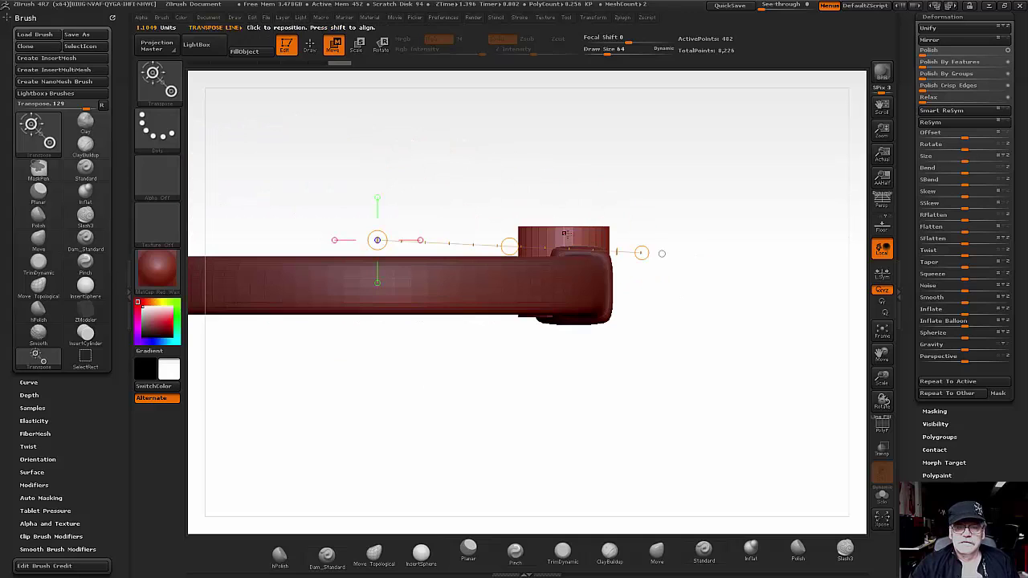
Step: Rotate the cylinder with Transpose Rotate so it tilts at an angle
{"action": "left_click_drag", "start_coordinate": [565, 234], "coordinate": [682, 112]}
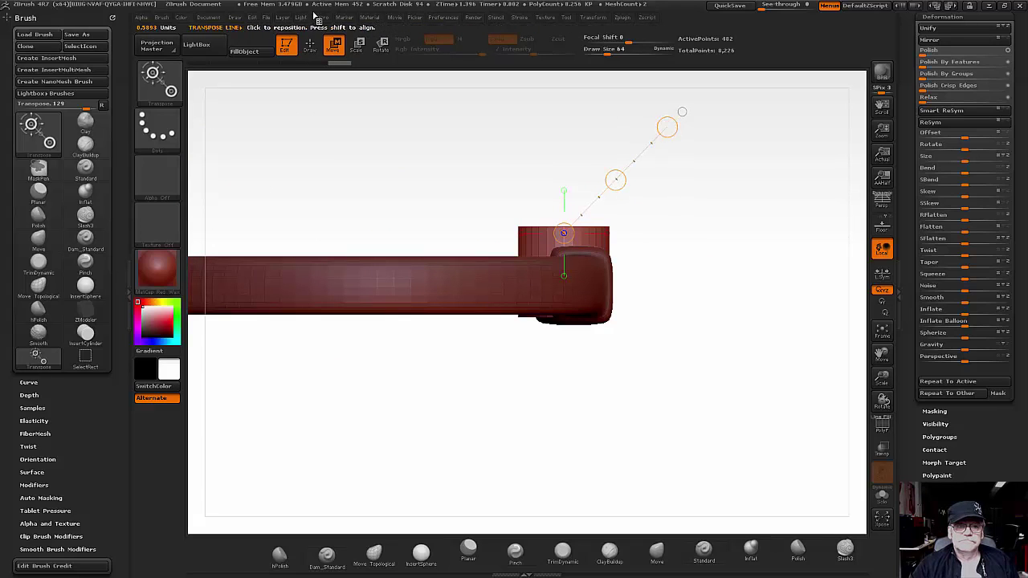
{"action": "left_click", "coordinate": [380, 43]}
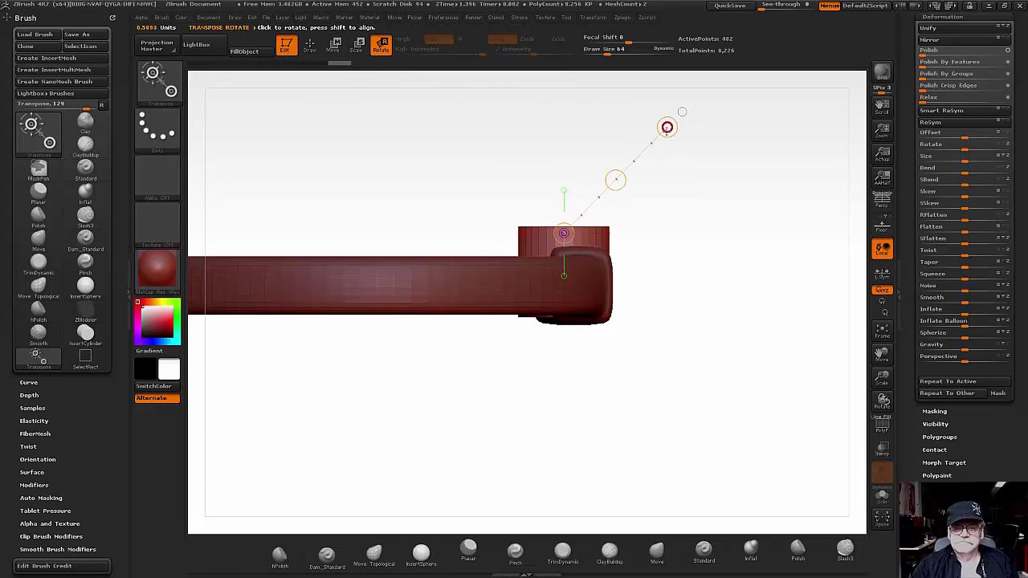
{"action": "left_click_drag", "start_coordinate": [666, 127], "coordinate": [677, 142]}
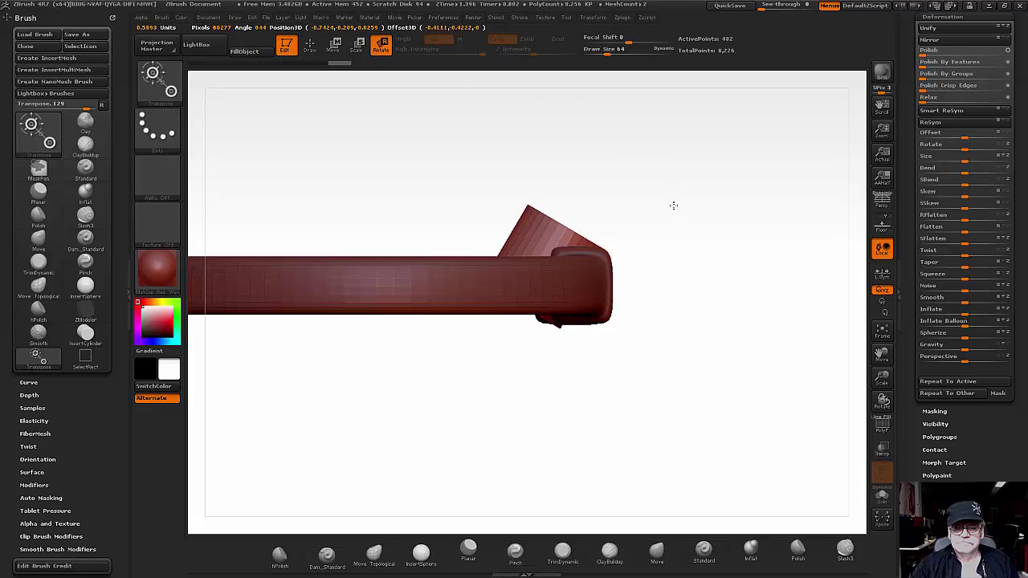
{"action": "mouse_move", "coordinate": [677, 307]}
{"action": "left_mouse_down"}
{"action": "mouse_move", "coordinate": [796, 330]}
{"action": "mouse_move", "coordinate": [787, 326]}
{"action": "left_mouse_up"}
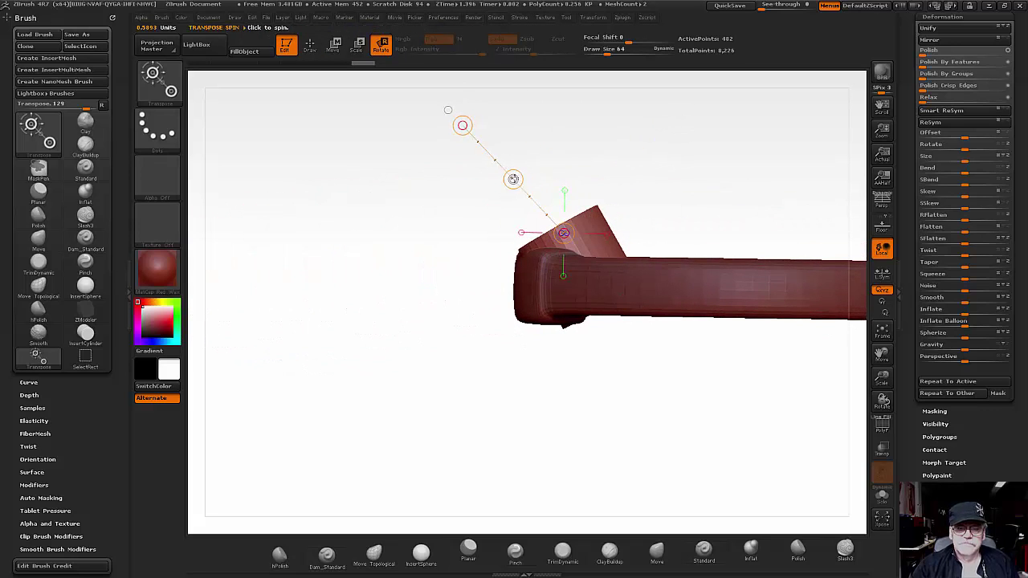
{"action": "left_click_drag", "start_coordinate": [513, 177], "coordinate": [507, 174]}
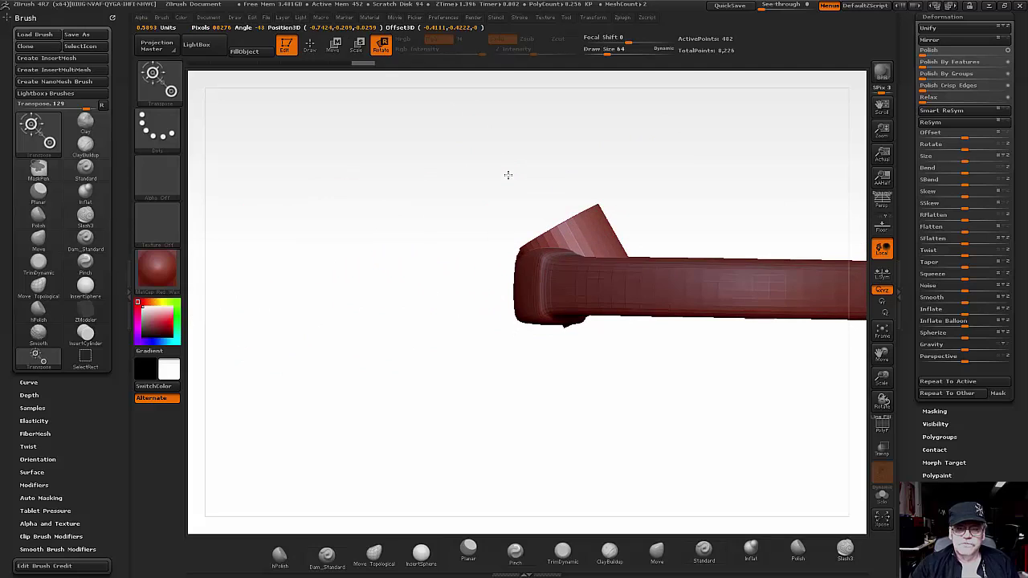
Step: Shift the tilted cylinder slightly to reposition it on the rim
{"action": "left_click", "coordinate": [333, 44]}
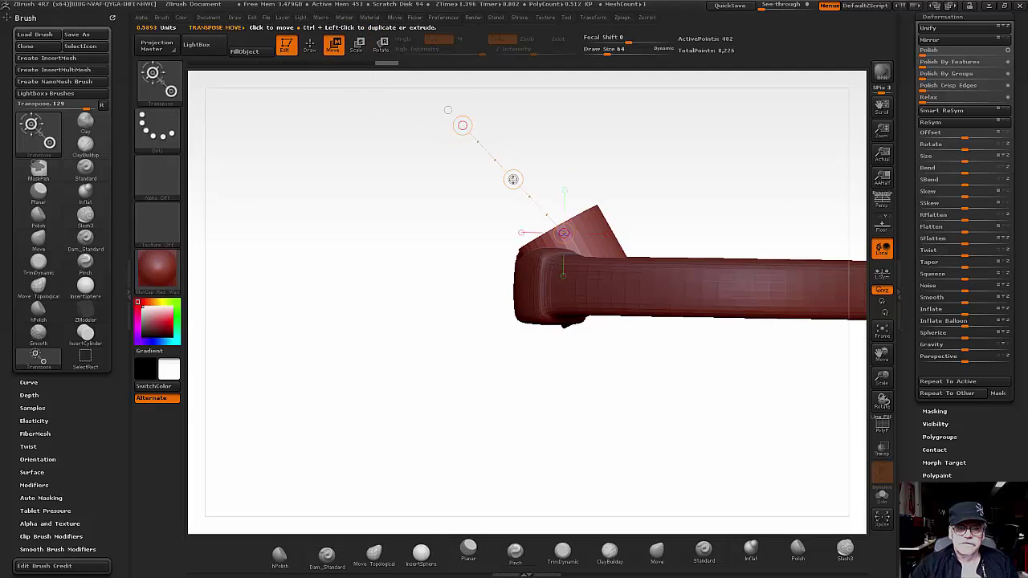
{"action": "left_click_drag", "start_coordinate": [512, 179], "coordinate": [477, 155]}
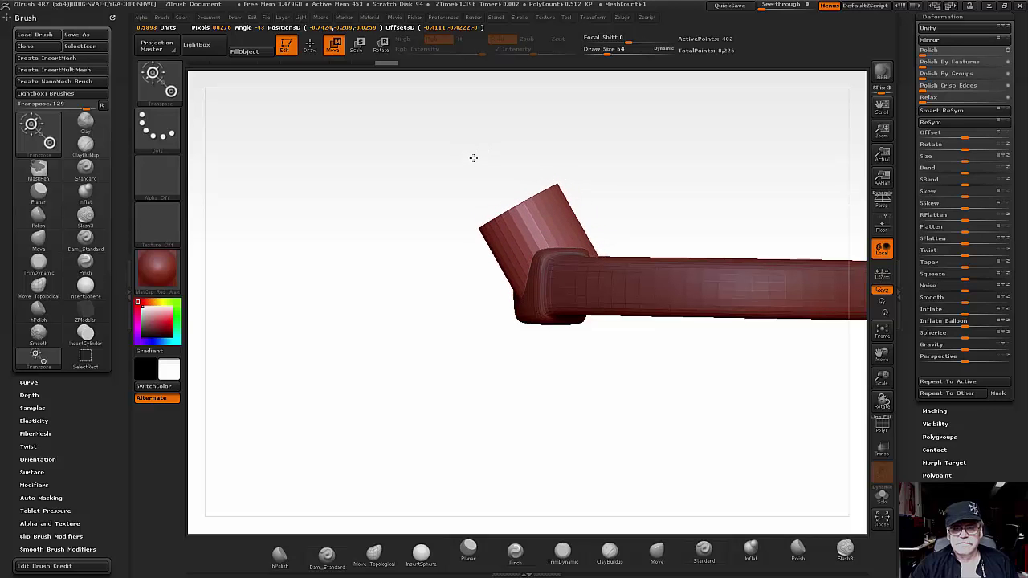
{"action": "left_click_drag", "start_coordinate": [477, 155], "coordinate": [473, 156]}
{"action": "mouse_move", "coordinate": [615, 332]}
{"action": "left_mouse_down"}
{"action": "mouse_move", "coordinate": [683, 390]}
{"action": "mouse_move", "coordinate": [741, 385]}
{"action": "mouse_move", "coordinate": [754, 273]}
{"action": "mouse_move", "coordinate": [760, 305]}
{"action": "mouse_move", "coordinate": [795, 330]}
{"action": "mouse_move", "coordinate": [691, 373]}
{"action": "mouse_move", "coordinate": [666, 327]}
{"action": "left_mouse_up"}
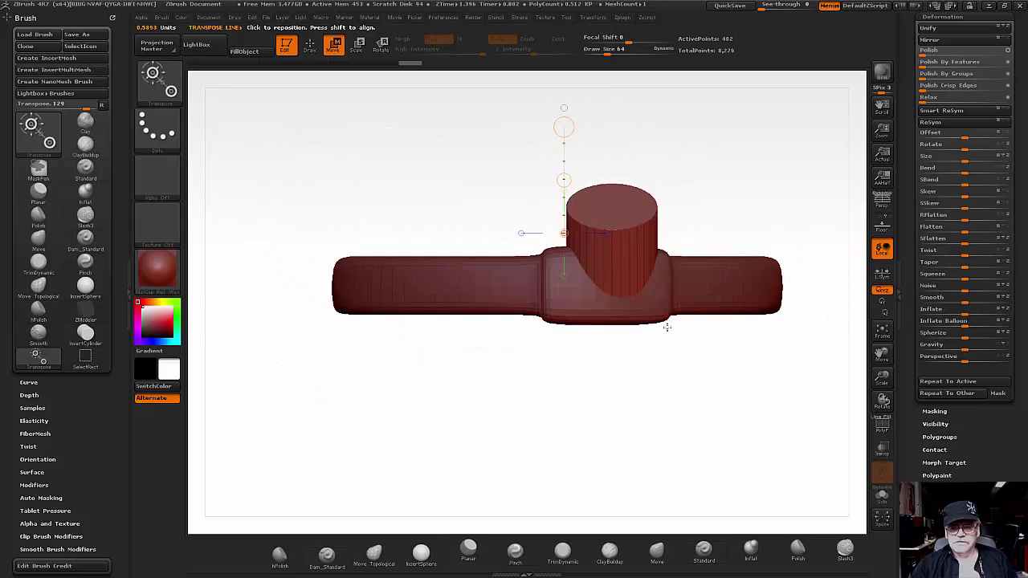
Step: Slide the cylinder left along a horizontal Transpose line
{"action": "left_click_drag", "start_coordinate": [620, 253], "coordinate": [430, 248]}
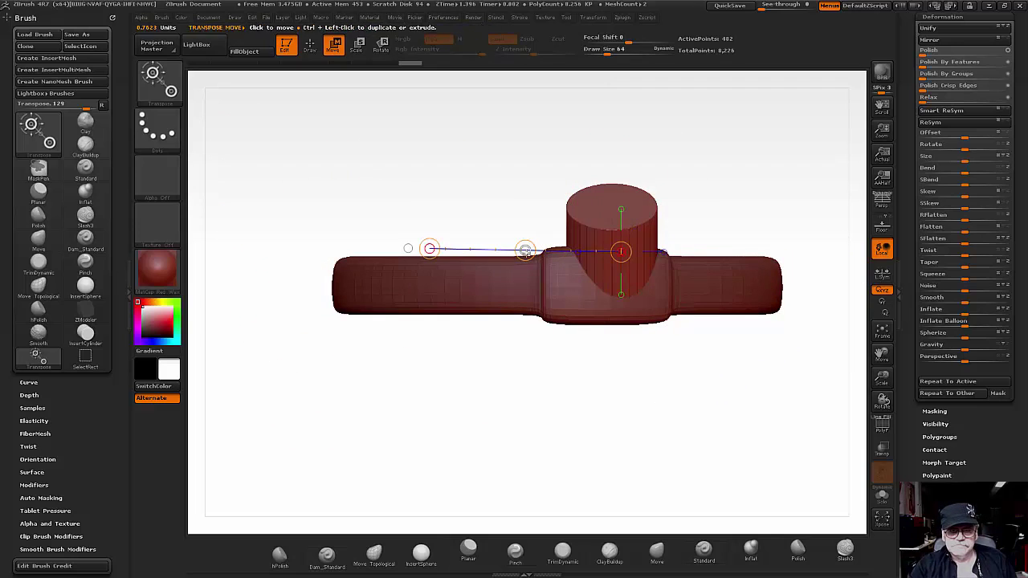
{"action": "left_click_drag", "start_coordinate": [524, 251], "coordinate": [515, 251]}
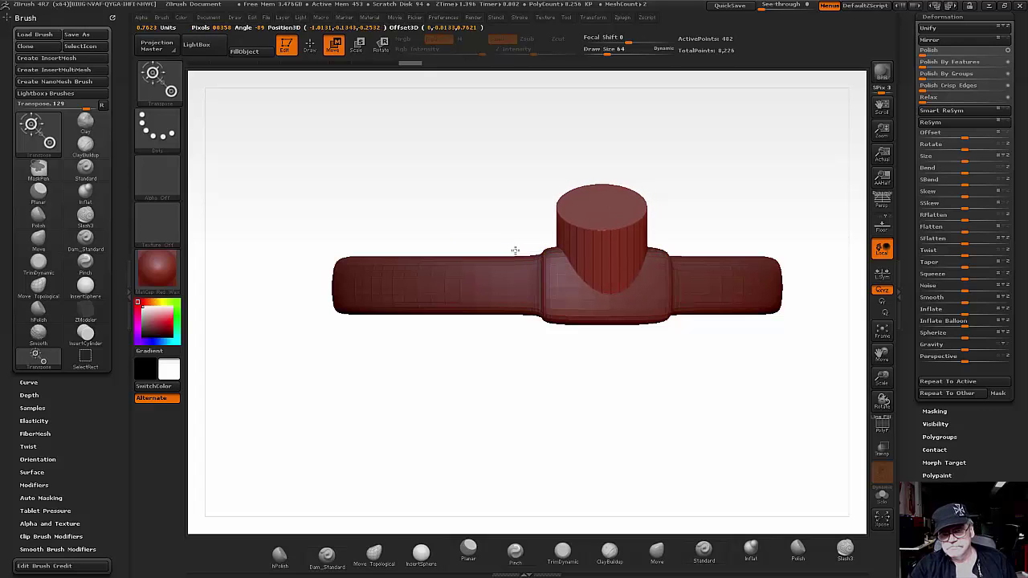
{"action": "left_click_drag", "start_coordinate": [688, 356], "coordinate": [683, 356]}
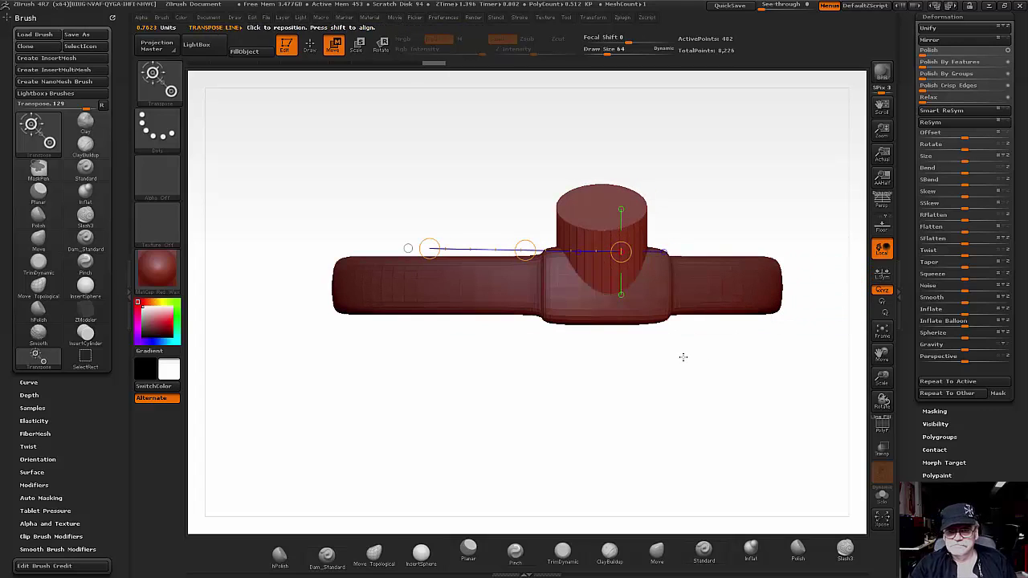
Step: Rotate the cylinder about its end so it angles outward from the wheel like a handle
{"action": "left_click_drag", "start_coordinate": [600, 207], "coordinate": [776, 204]}
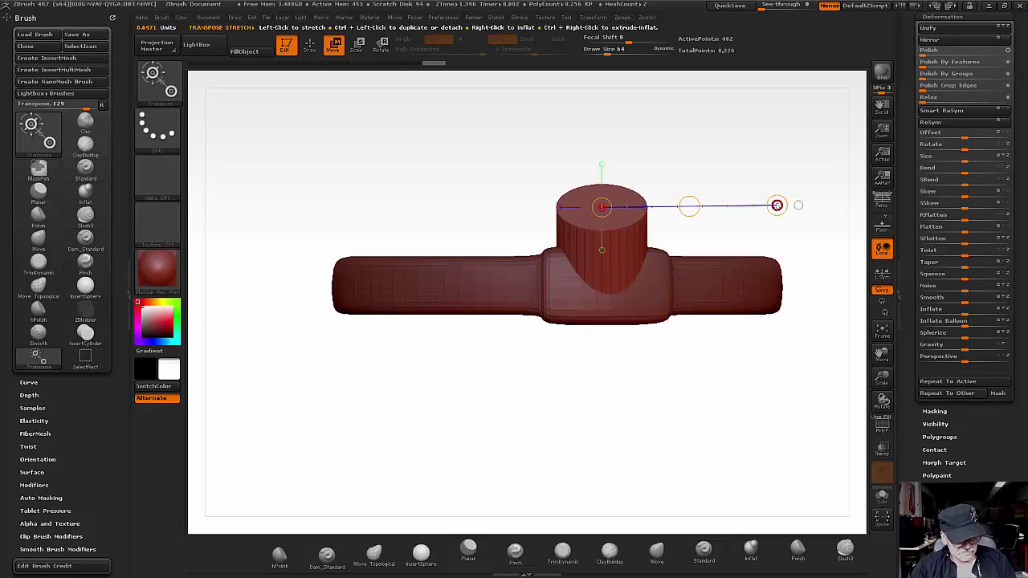
{"action": "key", "text": "r"}
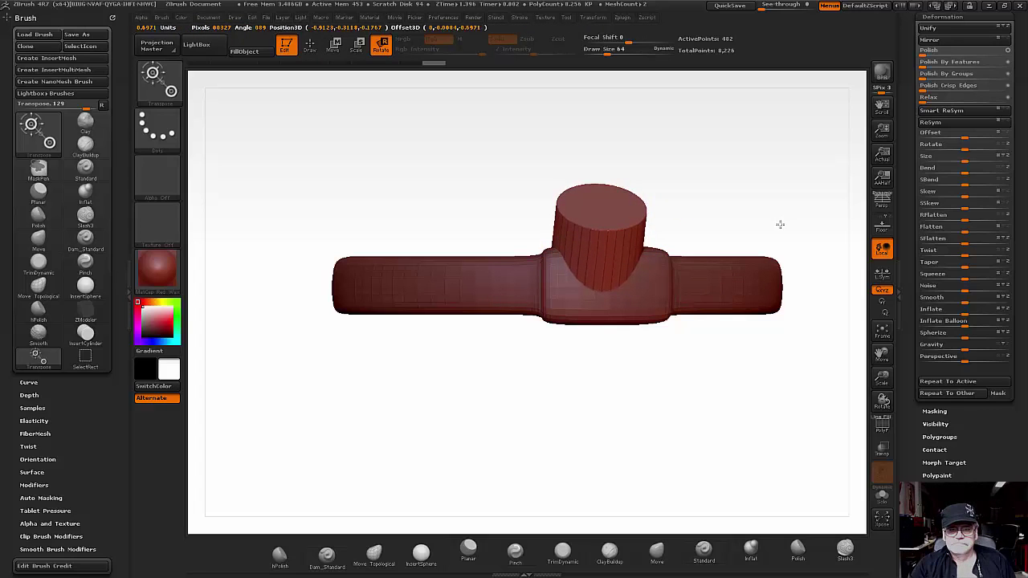
{"action": "mouse_move", "coordinate": [783, 205]}
{"action": "left_mouse_down"}
{"action": "mouse_move", "coordinate": [754, 401]}
{"action": "mouse_move", "coordinate": [812, 388]}
{"action": "mouse_move", "coordinate": [801, 391]}
{"action": "mouse_move", "coordinate": [826, 400]}
{"action": "mouse_move", "coordinate": [787, 415]}
{"action": "mouse_move", "coordinate": [852, 414]}
{"action": "mouse_move", "coordinate": [909, 457]}
{"action": "mouse_move", "coordinate": [787, 296]}
{"action": "mouse_move", "coordinate": [774, 328]}
{"action": "left_mouse_up"}
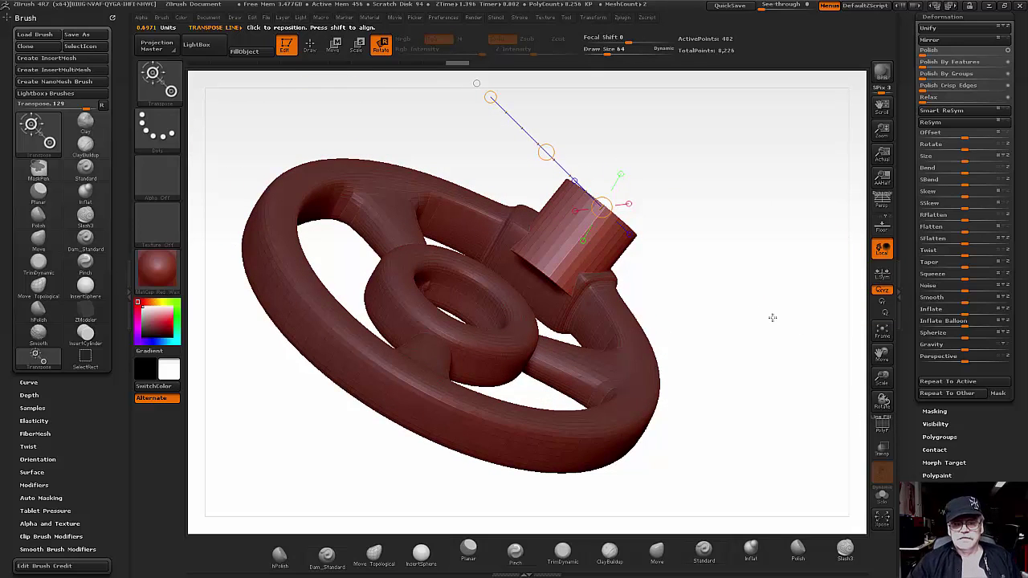
Step: Switch to Draw and turn the cylinder block into its own mesh with Make PolyMesh3D
{"action": "left_click", "coordinate": [312, 45]}
{"action": "left_click", "coordinate": [882, 428]}
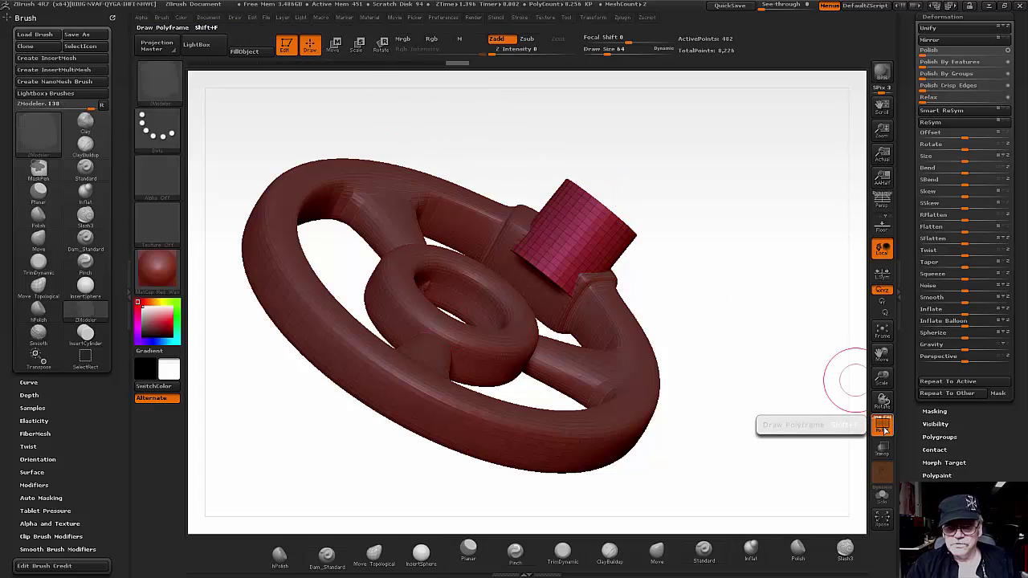
{"action": "left_click", "coordinate": [882, 428]}
{"action": "left_click", "coordinate": [885, 429]}
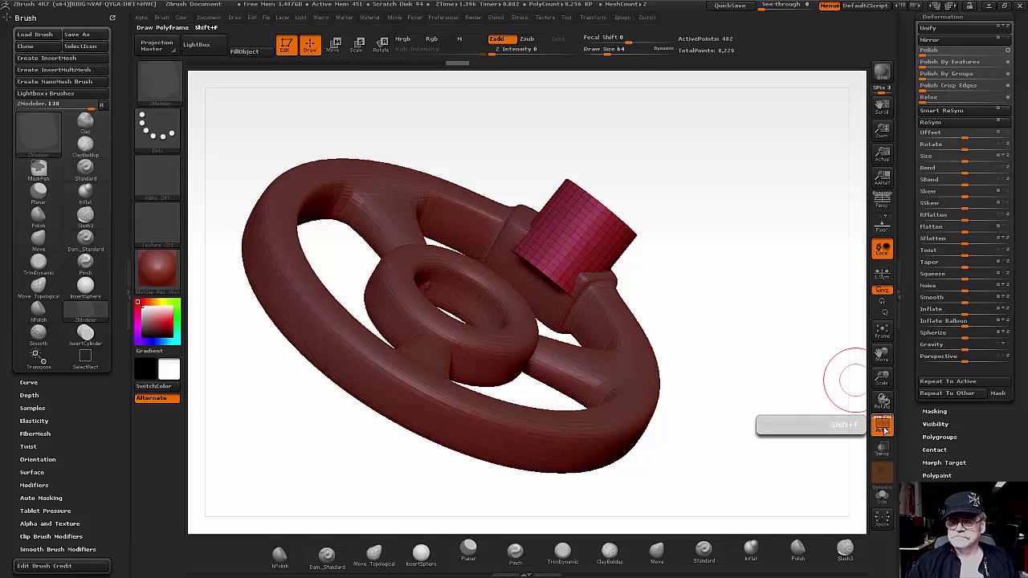
{"action": "left_click", "coordinate": [884, 430]}
{"action": "scroll", "coordinate": [1025, 203], "scroll_direction": "up", "scroll_amount": 5}
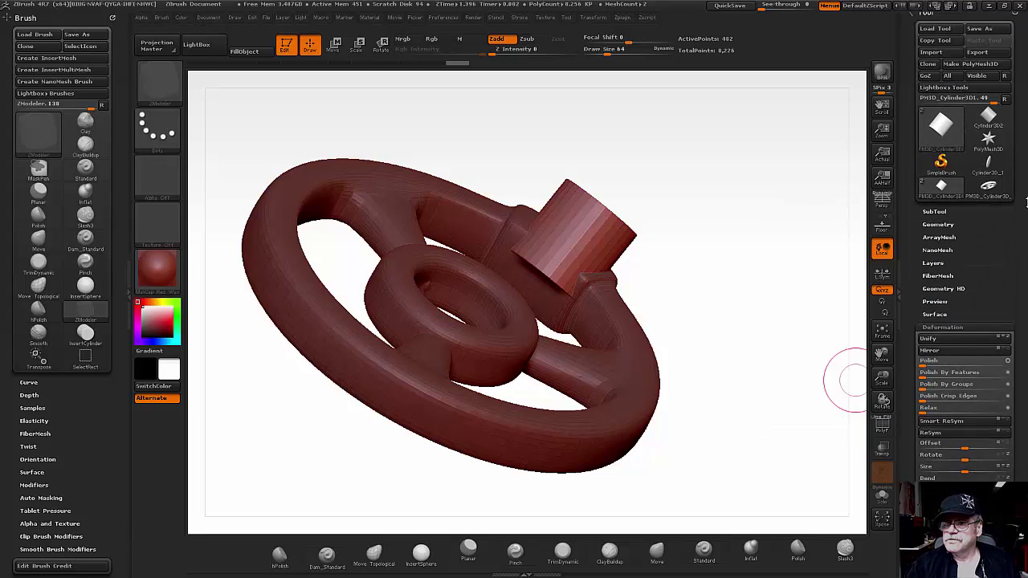
{"action": "scroll", "coordinate": [1024, 213], "scroll_direction": "up", "scroll_amount": 1}
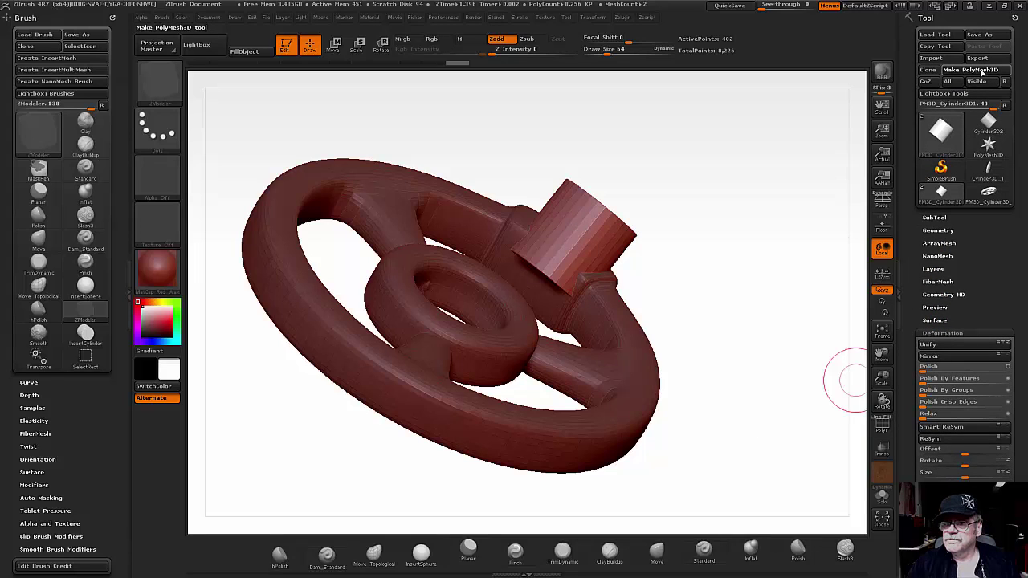
{"action": "left_click", "coordinate": [981, 70]}
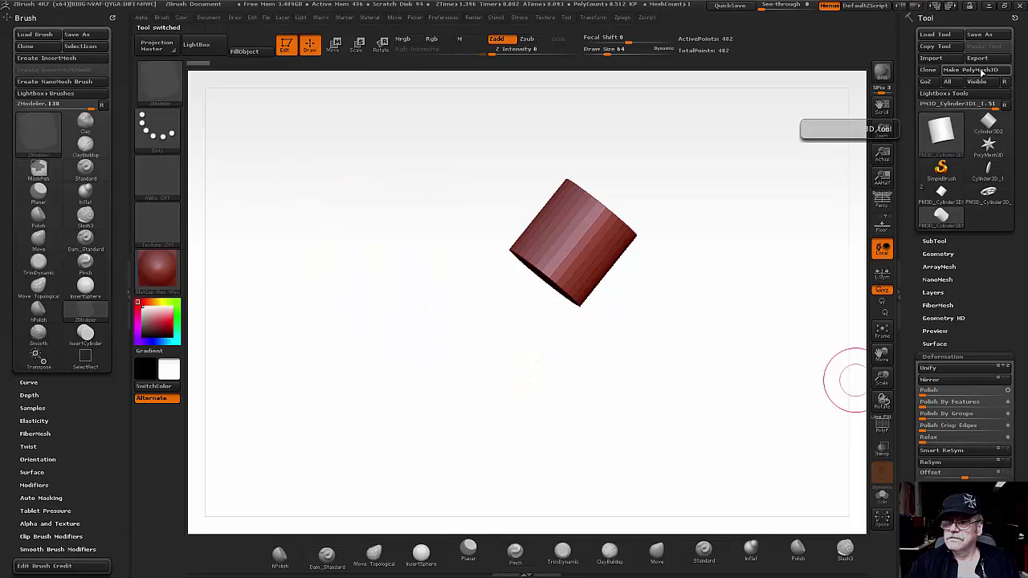
Step: Reselect the handwheel and append the new PolyMesh3D as its second subtool
{"action": "left_click", "coordinate": [988, 193]}
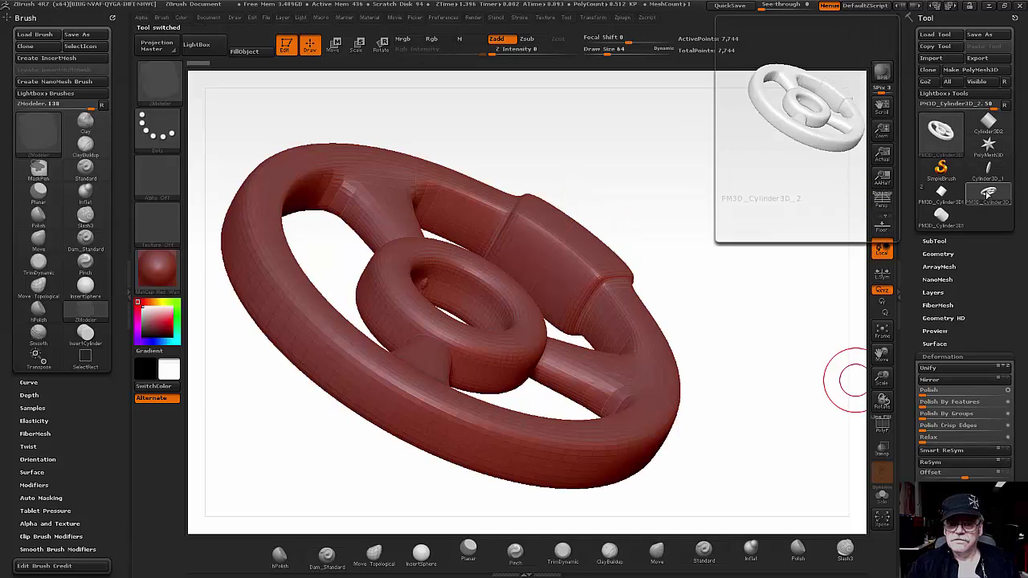
{"action": "left_click", "coordinate": [935, 241]}
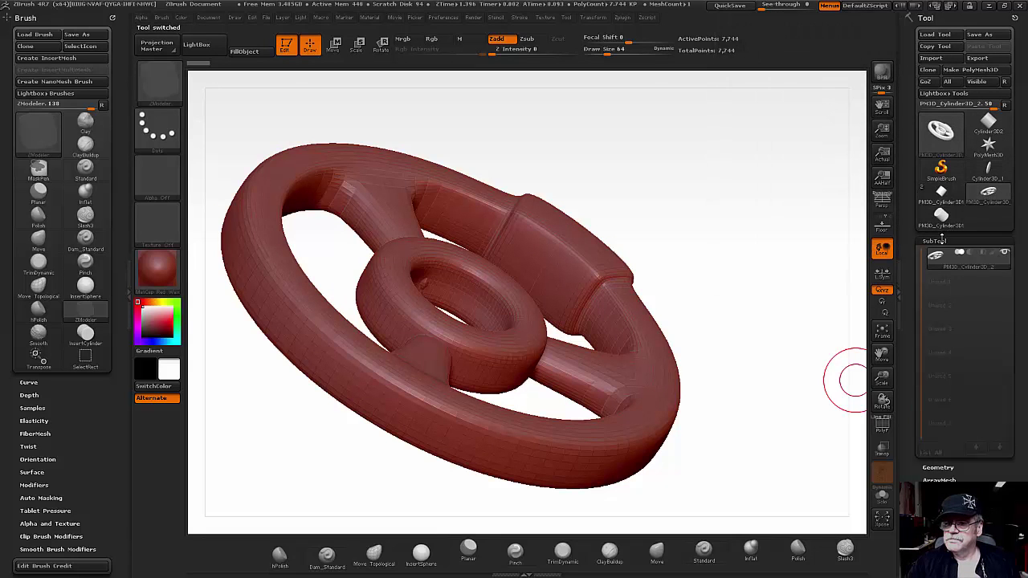
{"action": "left_click", "coordinate": [987, 130]}
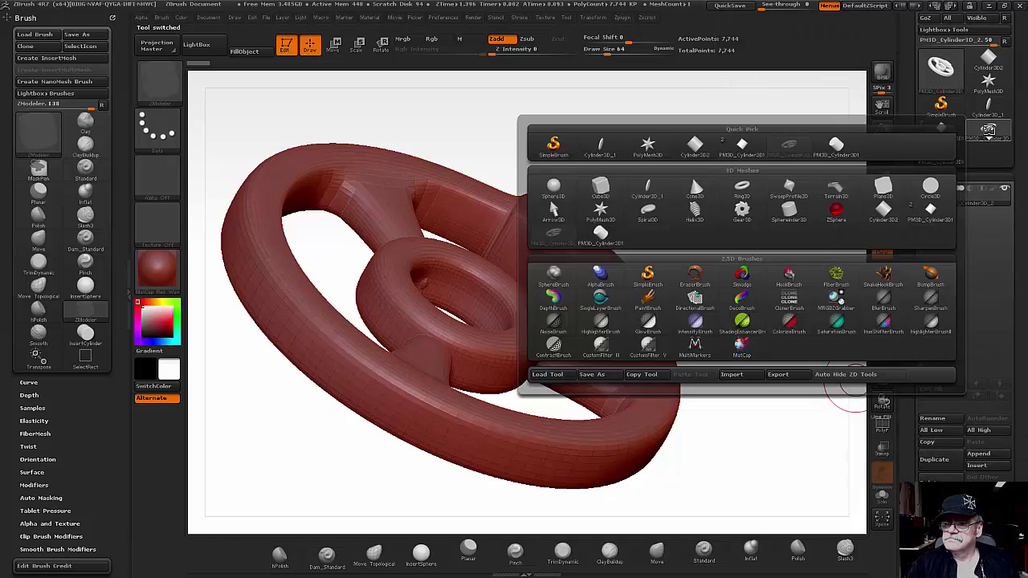
{"action": "left_click", "coordinate": [989, 132]}
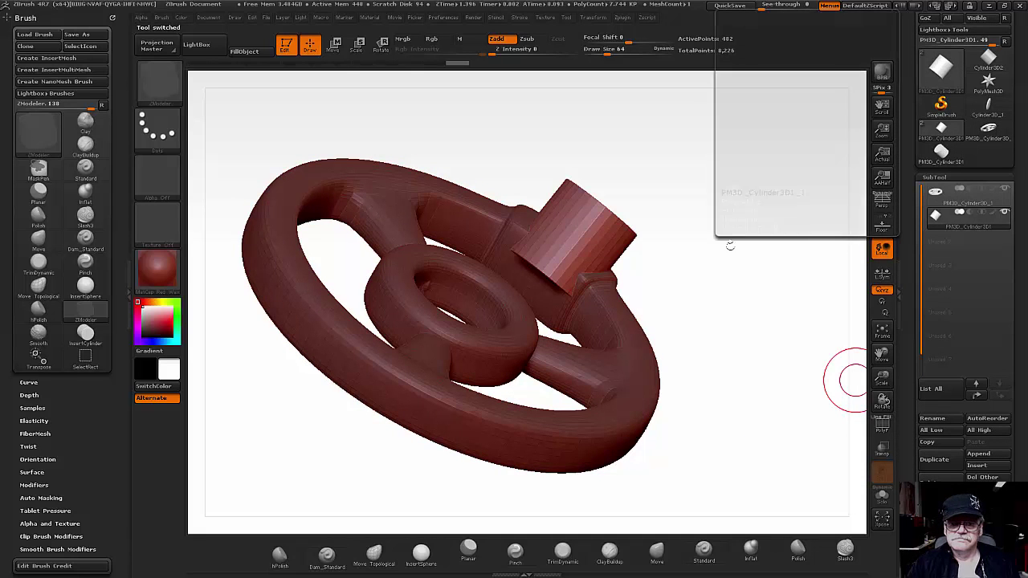
{"action": "left_click_drag", "start_coordinate": [714, 236], "coordinate": [692, 248]}
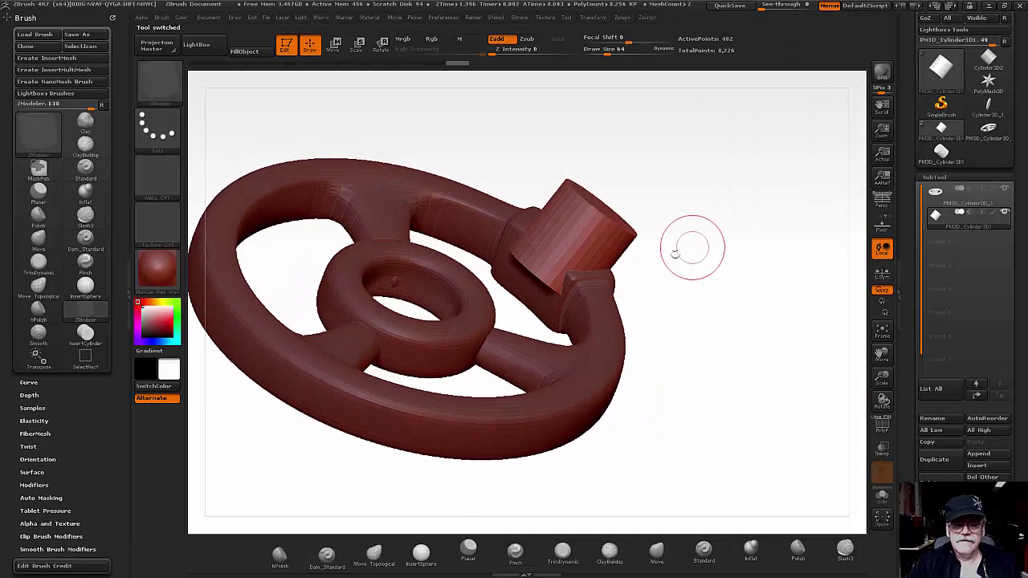
{"action": "left_click", "coordinate": [882, 426]}
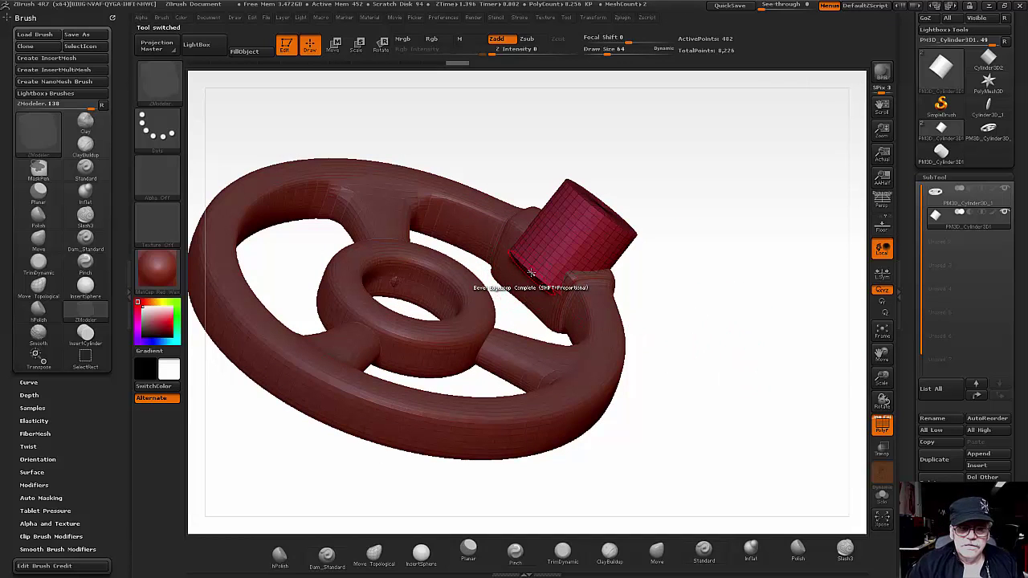
Step: Bevel the stem's base edge loops with ZModeler Bevel / EdgeLoop Complete, trying Scale in between
{"action": "key", "text": "space"}
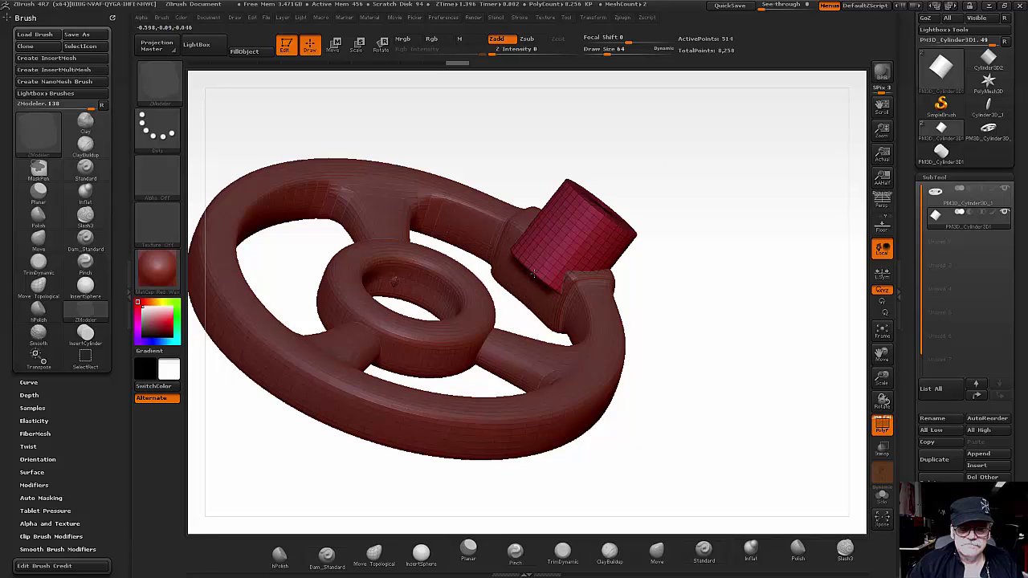
{"action": "mouse_move", "coordinate": [674, 289]}
{"action": "left_mouse_down"}
{"action": "mouse_move", "coordinate": [706, 280]}
{"action": "mouse_move", "coordinate": [725, 241]}
{"action": "mouse_move", "coordinate": [720, 225]}
{"action": "left_mouse_up"}
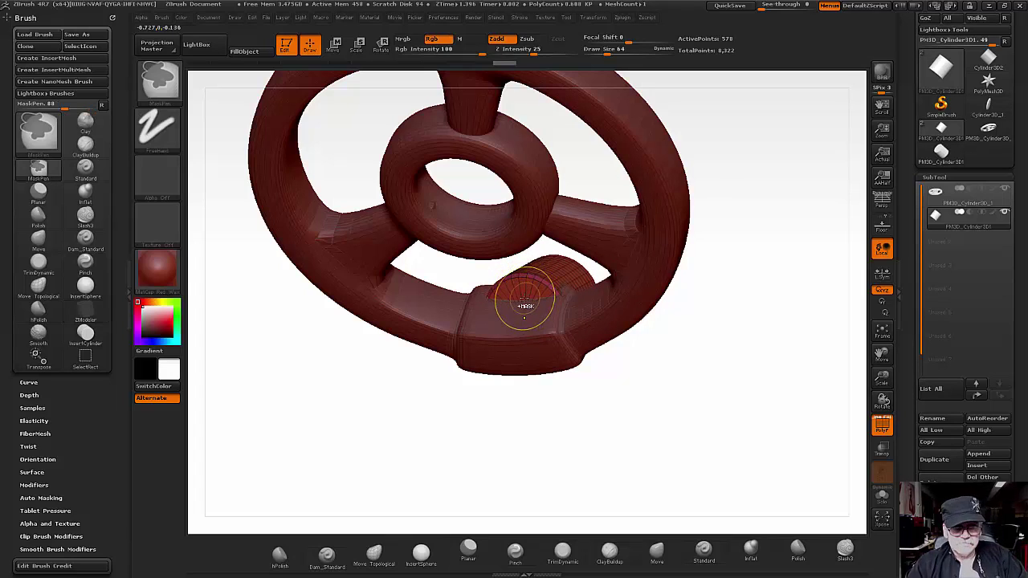
{"action": "key", "text": "ctrl+z"}
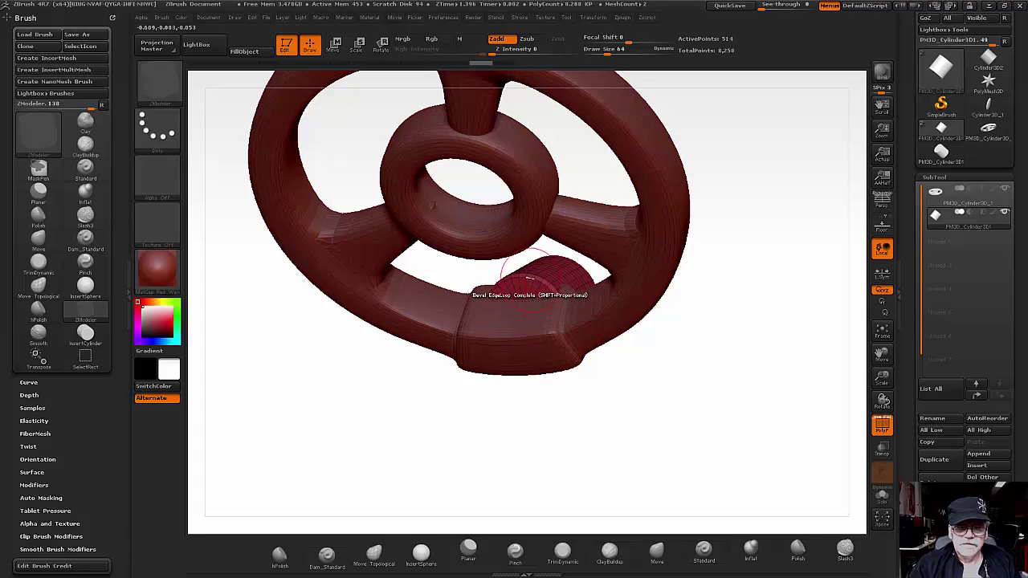
{"action": "key", "text": "space"}
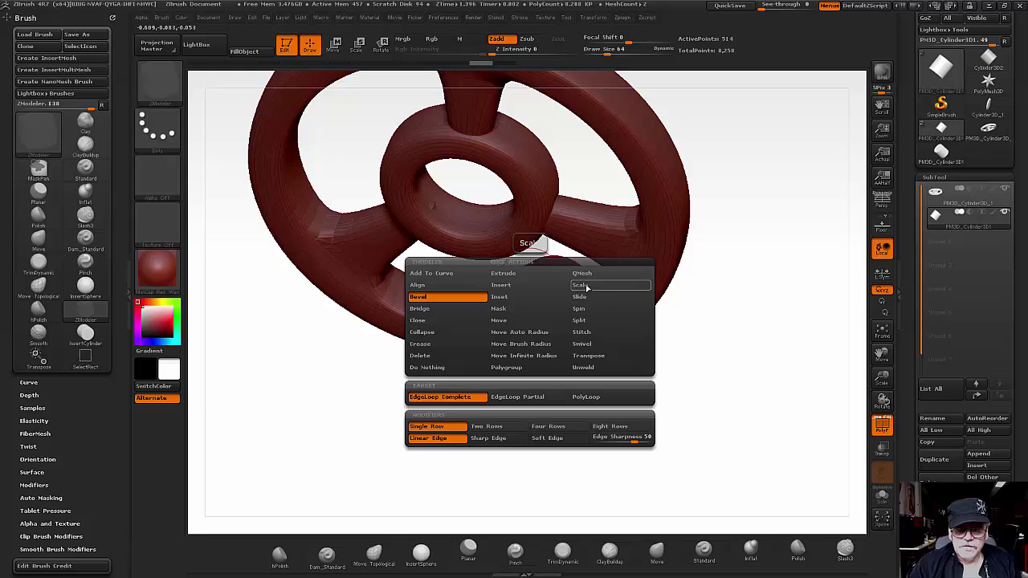
{"action": "left_click", "coordinate": [587, 295]}
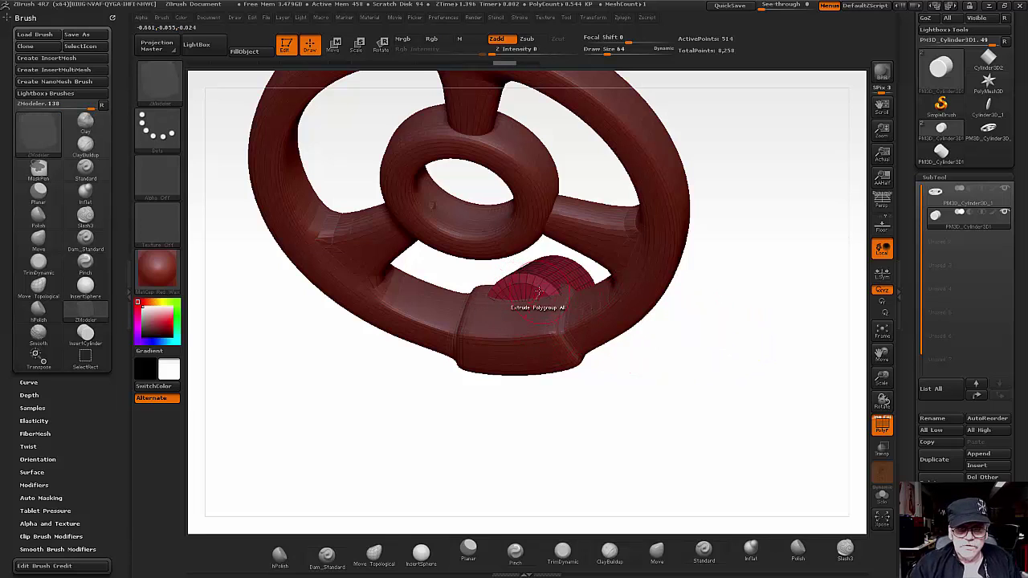
{"action": "key", "text": "space"}
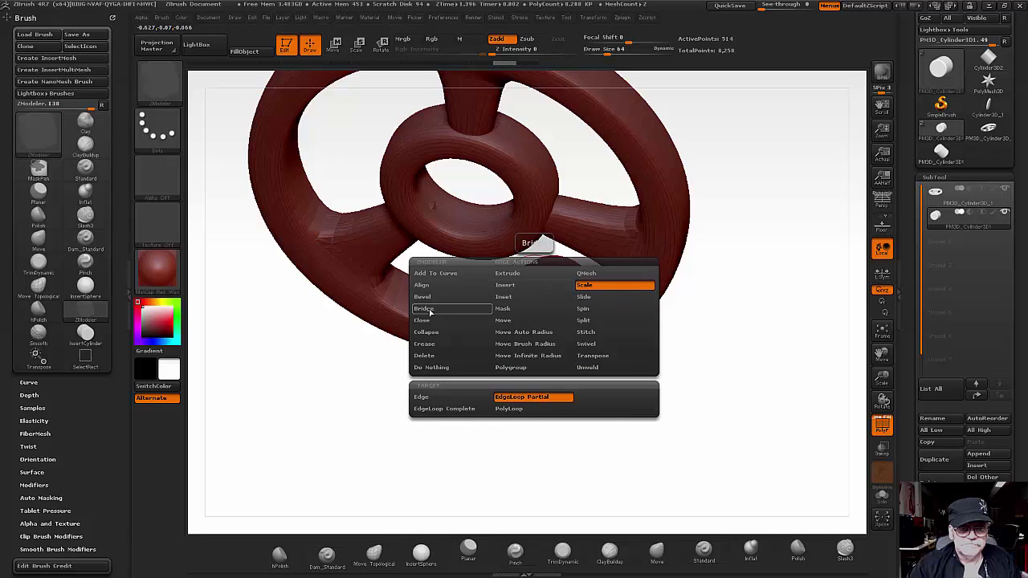
{"action": "left_click", "coordinate": [450, 297]}
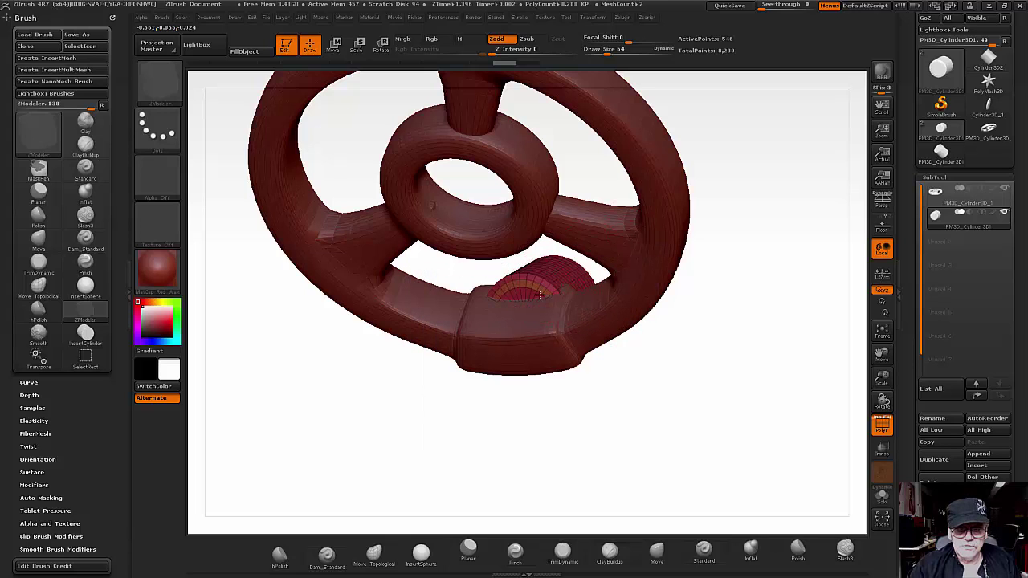
{"action": "mouse_move", "coordinate": [669, 323]}
{"action": "left_mouse_down"}
{"action": "mouse_move", "coordinate": [645, 383]}
{"action": "mouse_move", "coordinate": [667, 415]}
{"action": "mouse_move", "coordinate": [546, 336]}
{"action": "left_mouse_up"}
{"action": "mouse_move", "coordinate": [684, 339]}
{"action": "left_mouse_down"}
{"action": "mouse_move", "coordinate": [677, 391]}
{"action": "mouse_move", "coordinate": [624, 386]}
{"action": "mouse_move", "coordinate": [634, 409]}
{"action": "mouse_move", "coordinate": [645, 407]}
{"action": "mouse_move", "coordinate": [624, 340]}
{"action": "left_mouse_up"}
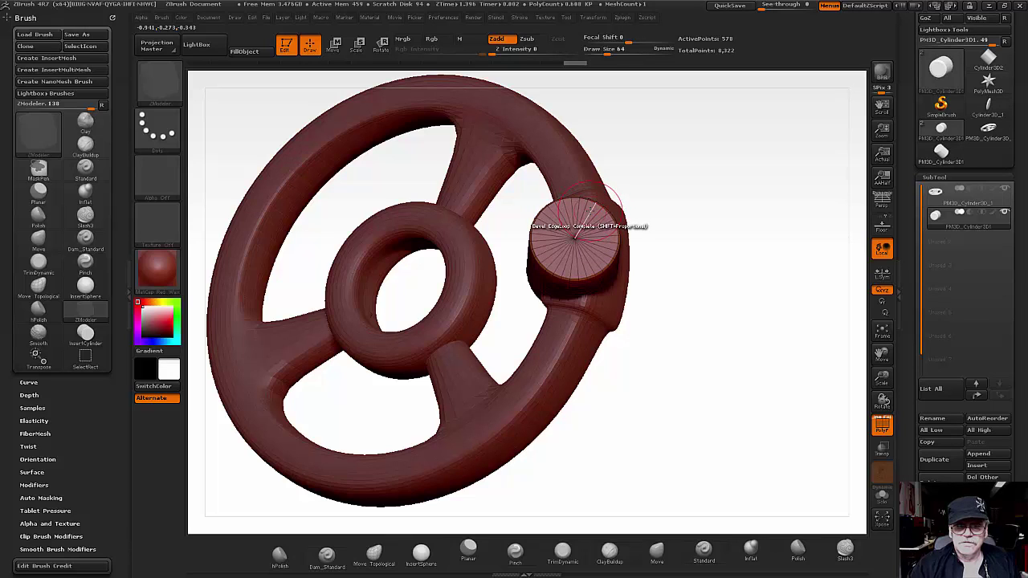
Step: Insert extra edge loops on the cylinder with ZModeler's Edge Insert
{"action": "key", "text": "space"}
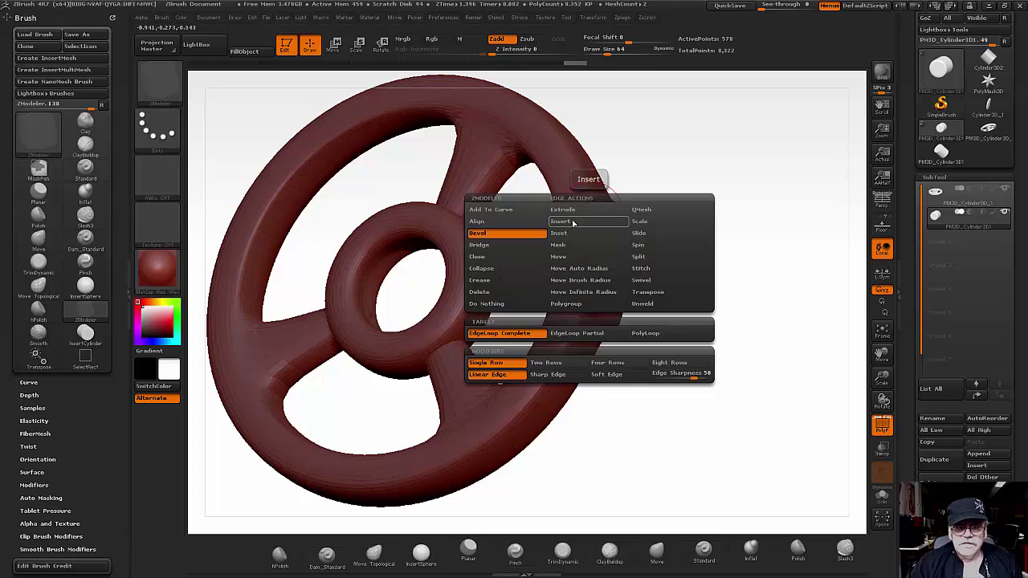
{"action": "left_click", "coordinate": [573, 222]}
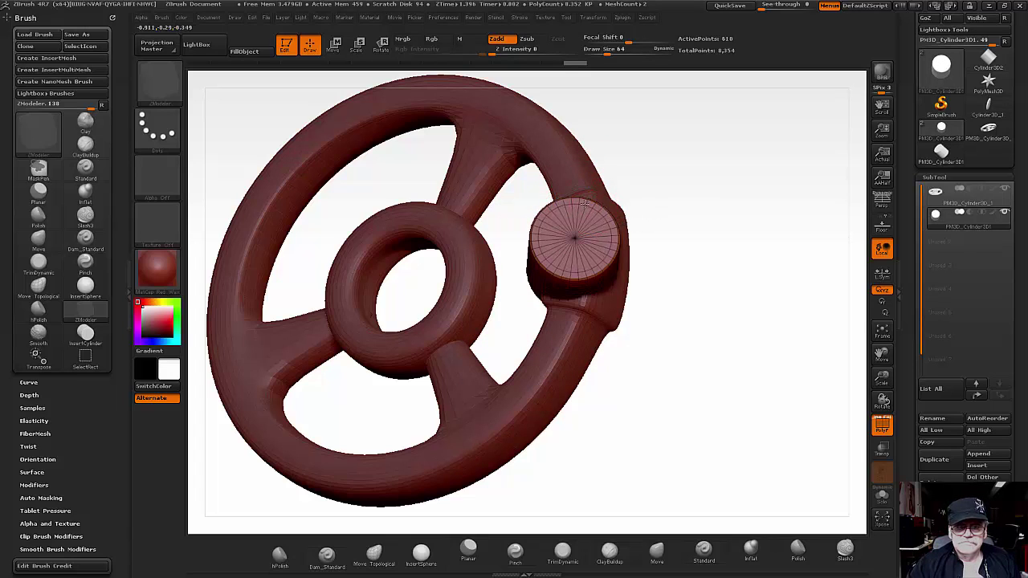
{"action": "mouse_move", "coordinate": [660, 271]}
{"action": "left_mouse_down"}
{"action": "mouse_move", "coordinate": [689, 169]}
{"action": "mouse_move", "coordinate": [670, 222]}
{"action": "mouse_move", "coordinate": [686, 229]}
{"action": "mouse_move", "coordinate": [709, 202]}
{"action": "mouse_move", "coordinate": [677, 236]}
{"action": "mouse_move", "coordinate": [677, 179]}
{"action": "mouse_move", "coordinate": [742, 243]}
{"action": "mouse_move", "coordinate": [706, 234]}
{"action": "mouse_move", "coordinate": [714, 239]}
{"action": "mouse_move", "coordinate": [663, 268]}
{"action": "left_mouse_up"}
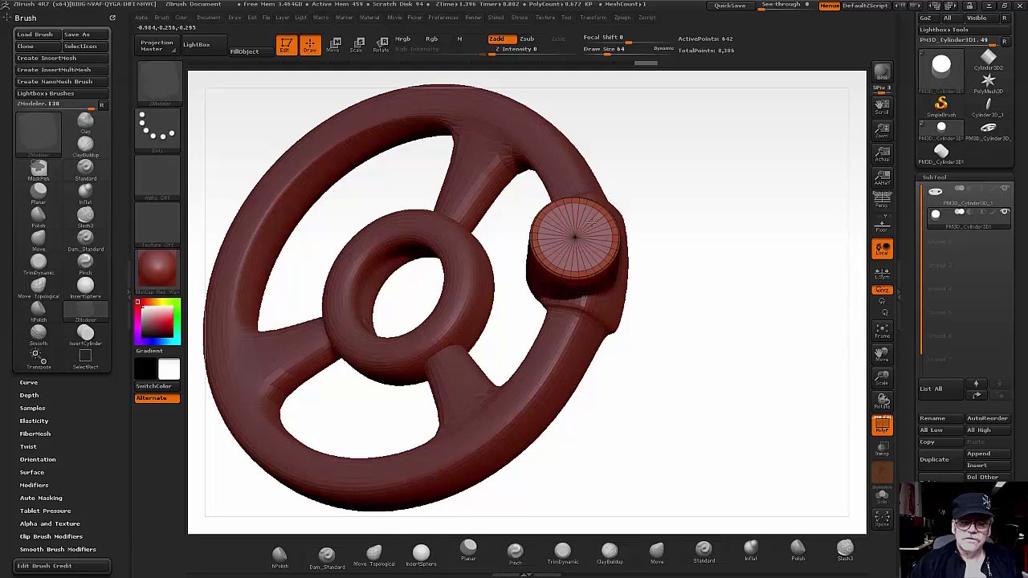
Step: Extrude the cylinder cap upward into a tall post with Poly Extrude (Polygroup All)
{"action": "key", "text": "space"}
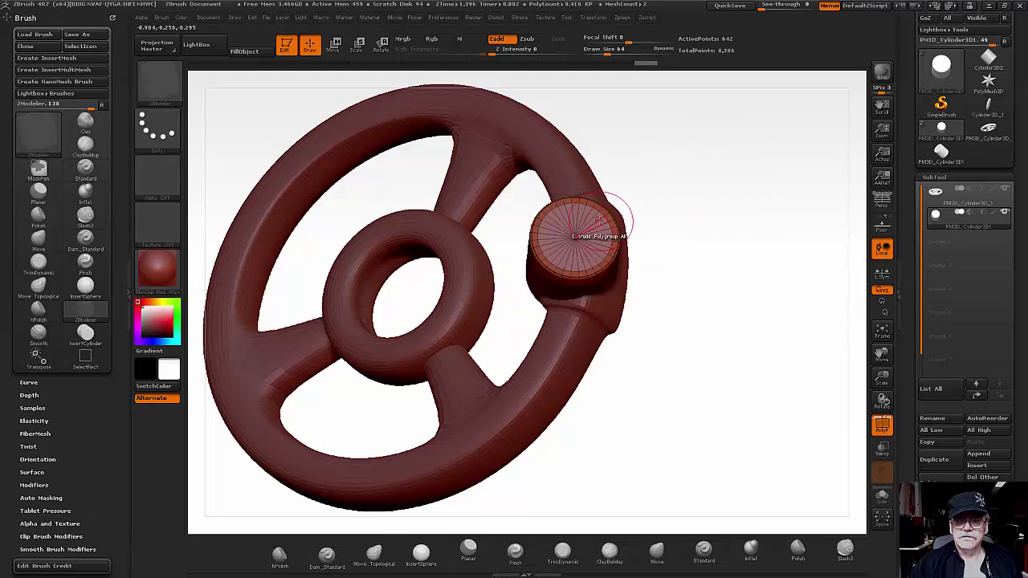
{"action": "left_click_drag", "start_coordinate": [594, 221], "coordinate": [602, 153]}
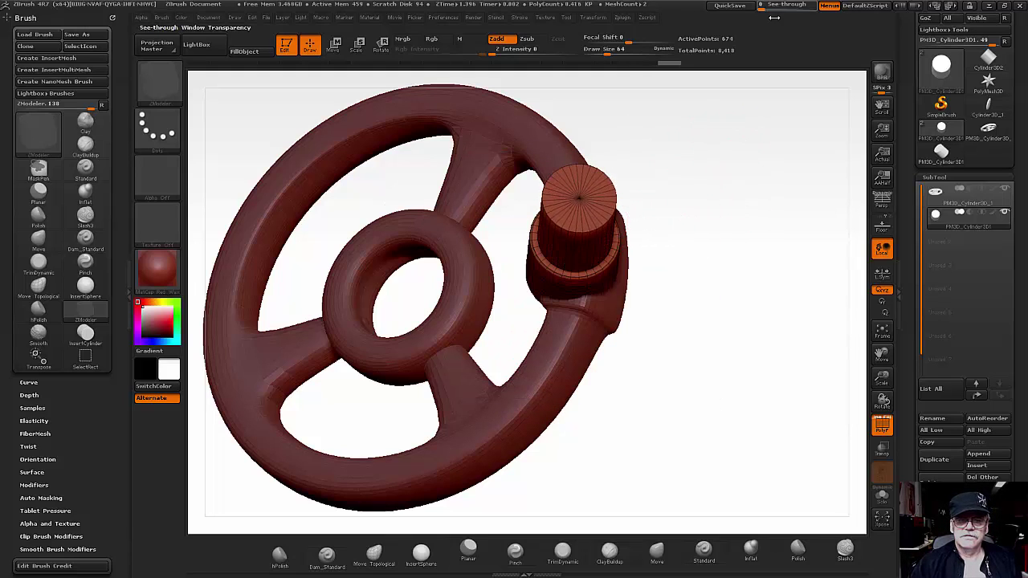
{"action": "mouse_move", "coordinate": [735, 345]}
{"action": "left_mouse_down"}
{"action": "mouse_move", "coordinate": [758, 256]}
{"action": "mouse_move", "coordinate": [750, 244]}
{"action": "left_mouse_up"}
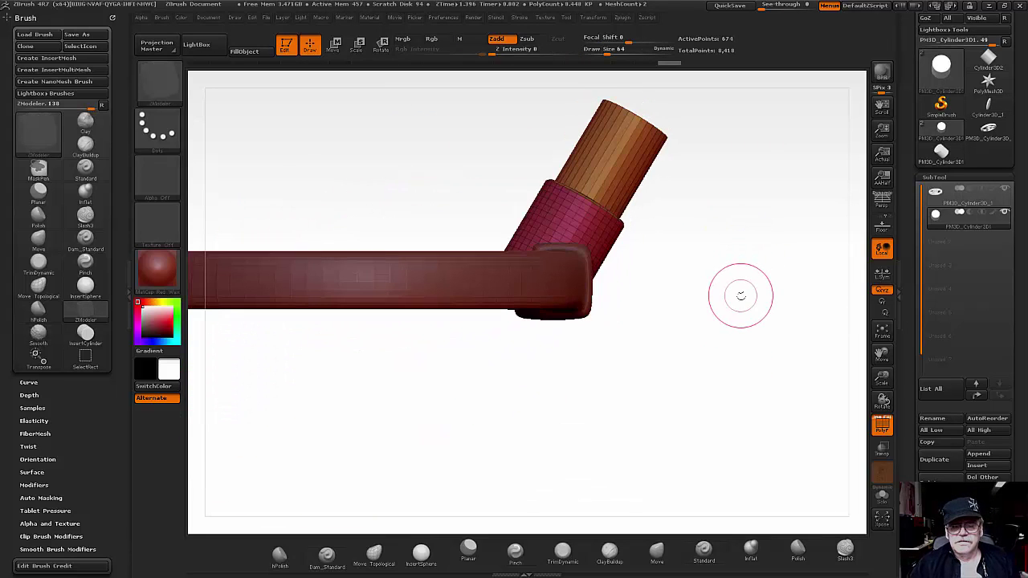
{"action": "mouse_move", "coordinate": [732, 300]}
{"action": "left_mouse_down"}
{"action": "mouse_move", "coordinate": [750, 318]}
{"action": "mouse_move", "coordinate": [763, 309]}
{"action": "mouse_move", "coordinate": [681, 310]}
{"action": "mouse_move", "coordinate": [596, 191]}
{"action": "left_mouse_up"}
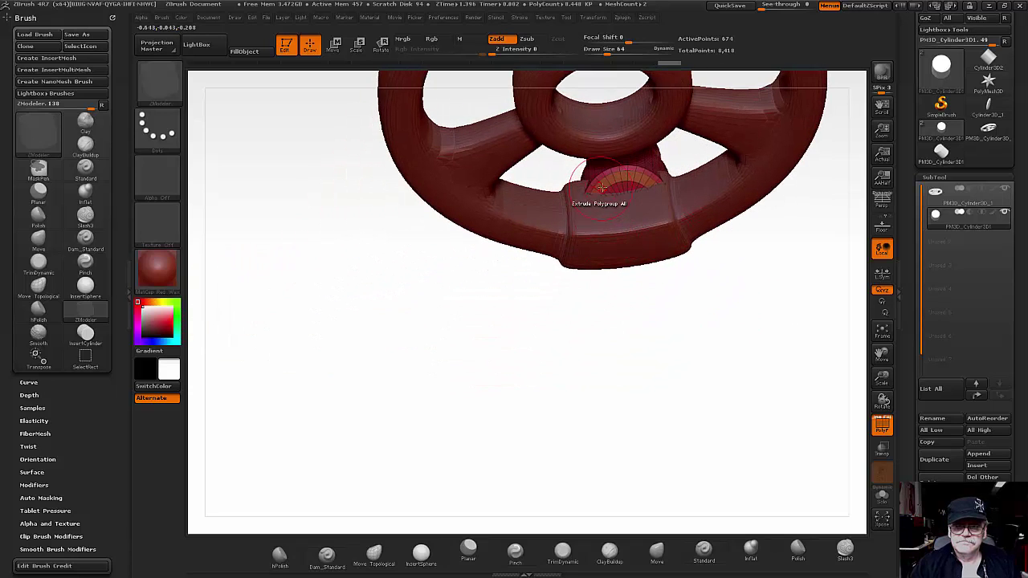
Step: Bevel a complete edge loop on the stem after undoing and restoring recent edits
{"action": "mouse_move", "coordinate": [723, 257]}
{"action": "left_mouse_down"}
{"action": "mouse_move", "coordinate": [793, 292]}
{"action": "mouse_move", "coordinate": [771, 333]}
{"action": "left_mouse_up"}
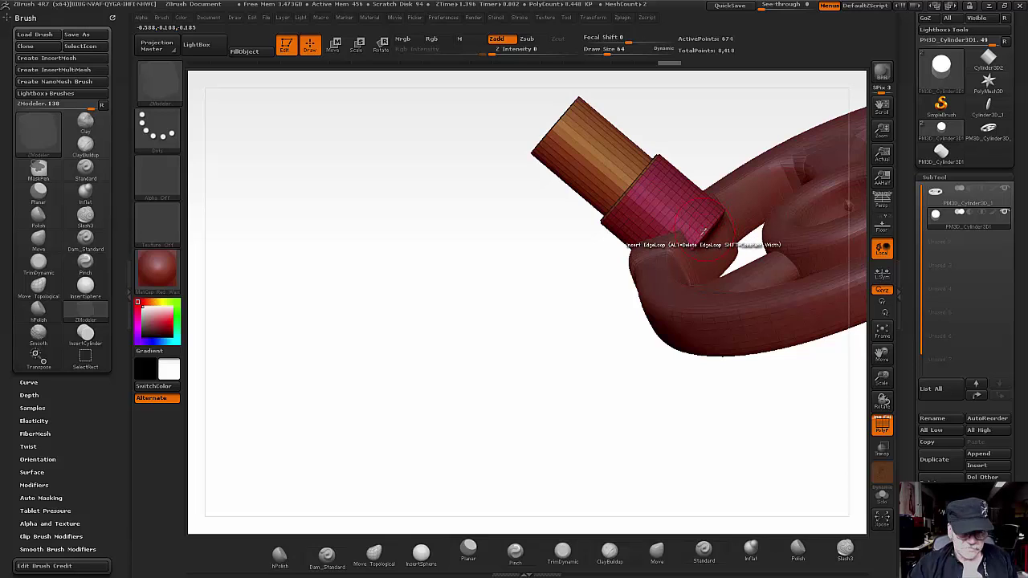
{"action": "key", "text": "space"}
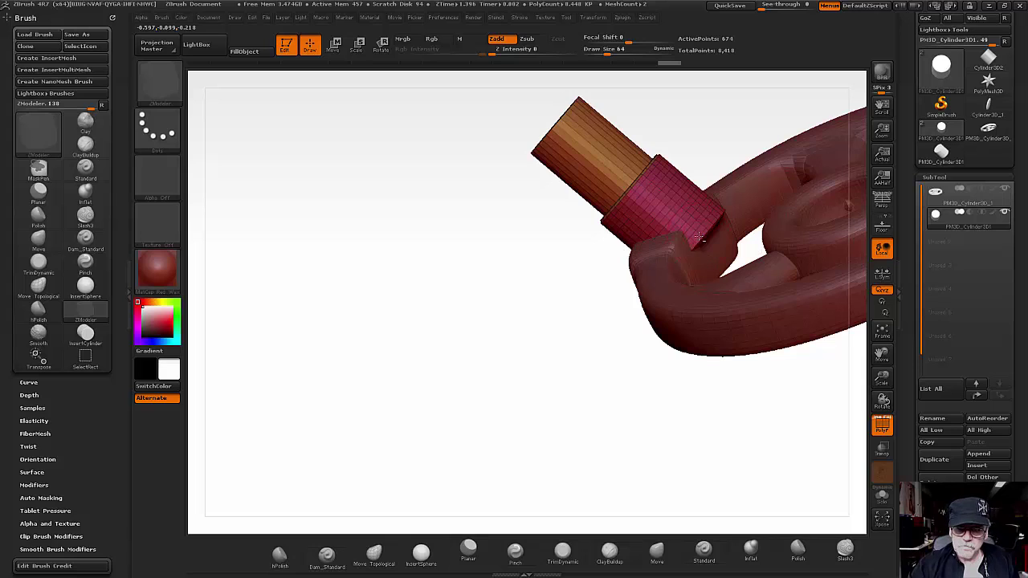
{"action": "key", "text": "ctrl+z"}
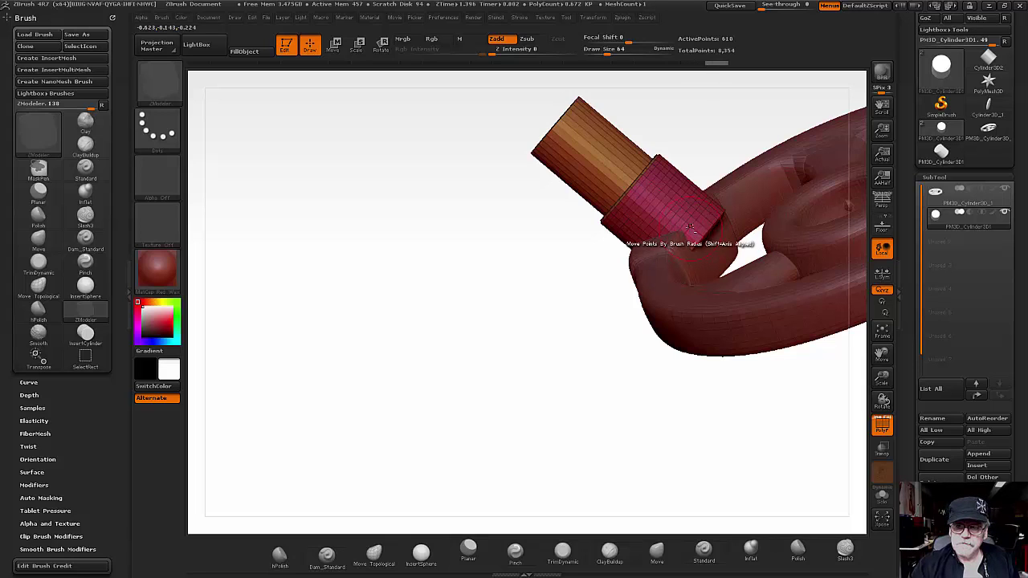
{"action": "key", "text": "ctrl+z"}
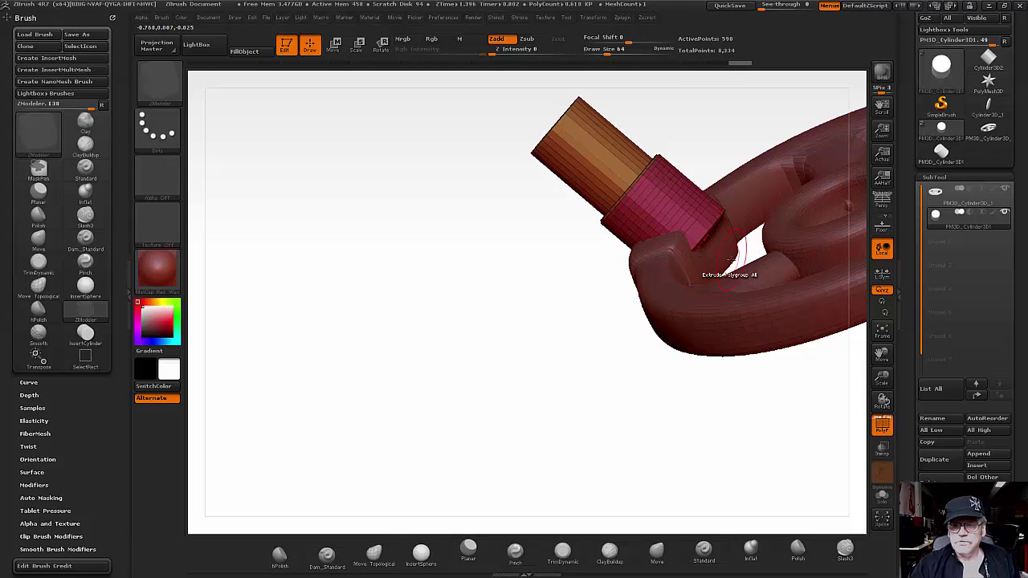
{"action": "mouse_move", "coordinate": [714, 233]}
{"action": "right_mouse_down"}
{"action": "mouse_move", "coordinate": [699, 241]}
{"action": "mouse_move", "coordinate": [707, 273]}
{"action": "right_mouse_up"}
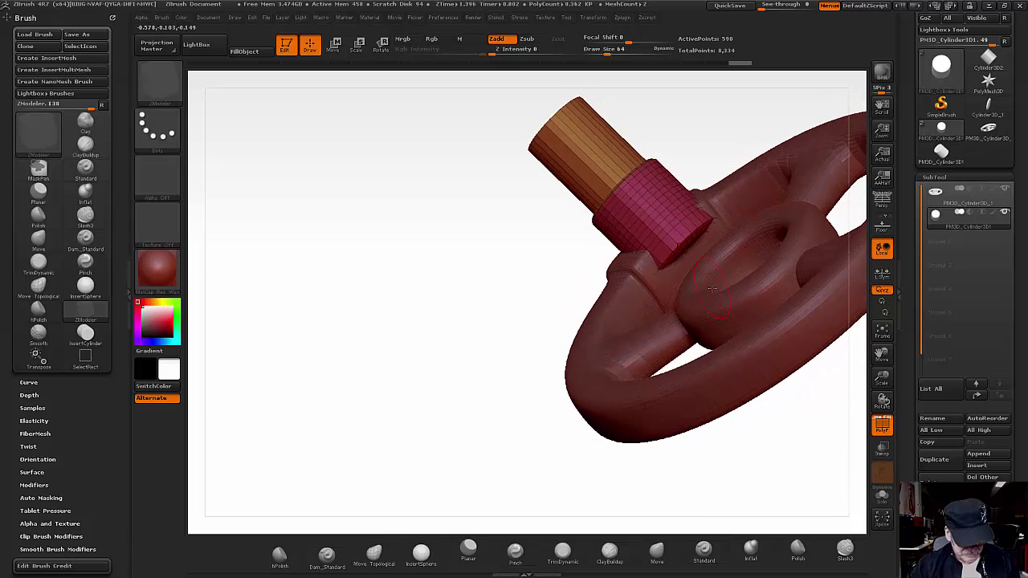
{"action": "key", "text": "ctrl+shift+z"}
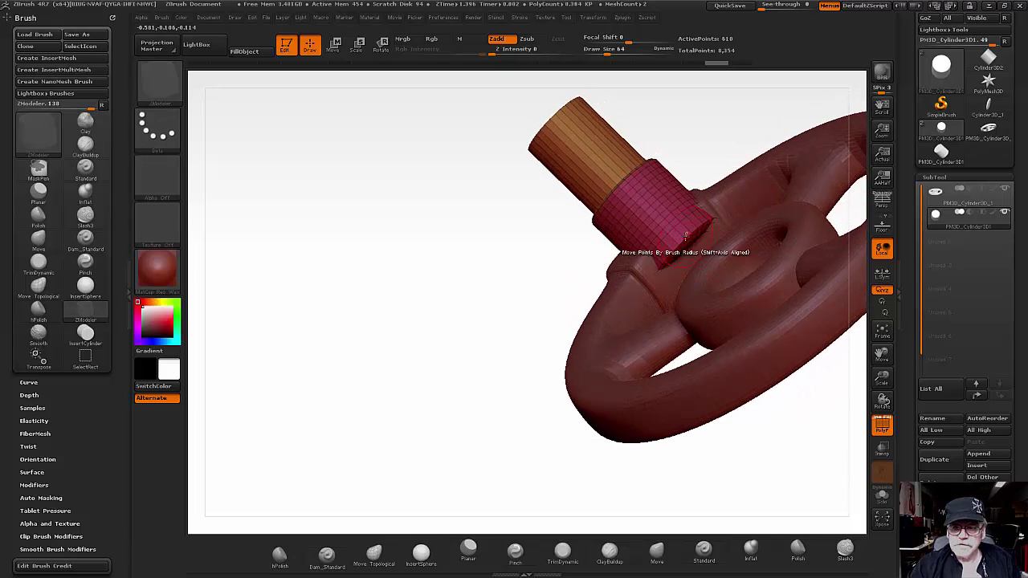
{"action": "key", "text": "space"}
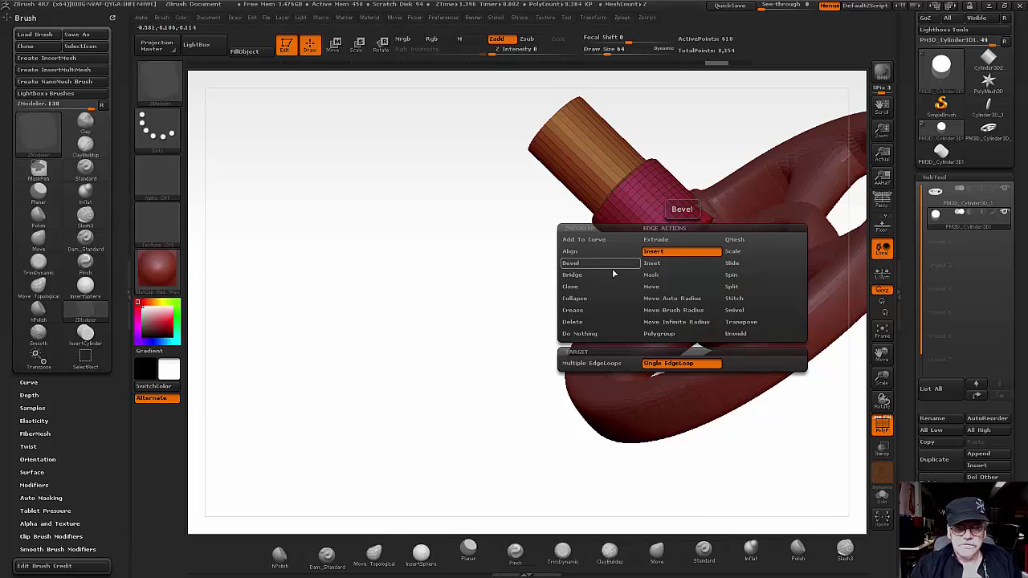
{"action": "left_click", "coordinate": [570, 263]}
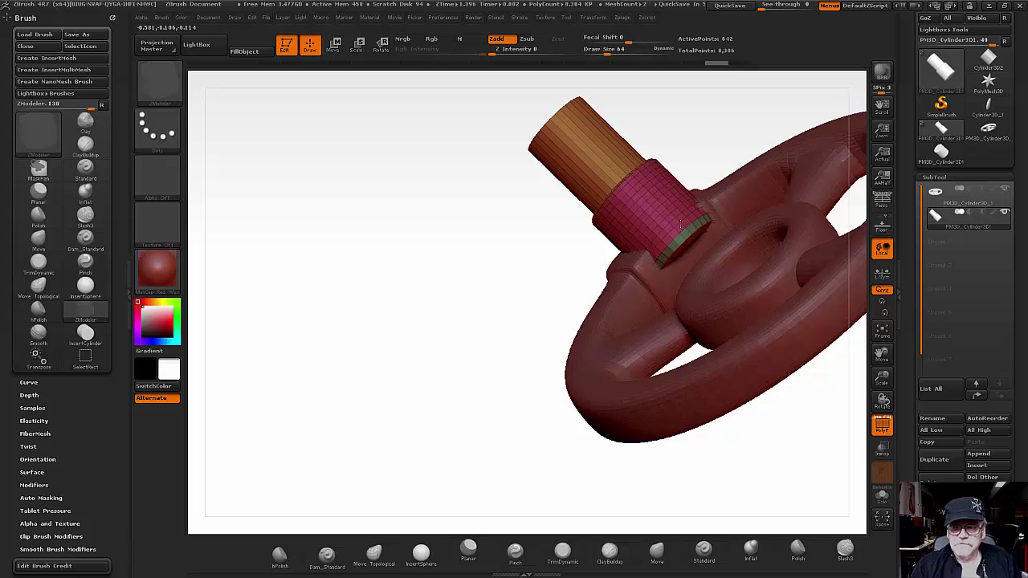
{"action": "mouse_move", "coordinate": [680, 225]}
{"action": "left_mouse_down"}
{"action": "mouse_move", "coordinate": [738, 206]}
{"action": "mouse_move", "coordinate": [772, 261]}
{"action": "mouse_move", "coordinate": [704, 241]}
{"action": "left_mouse_up"}
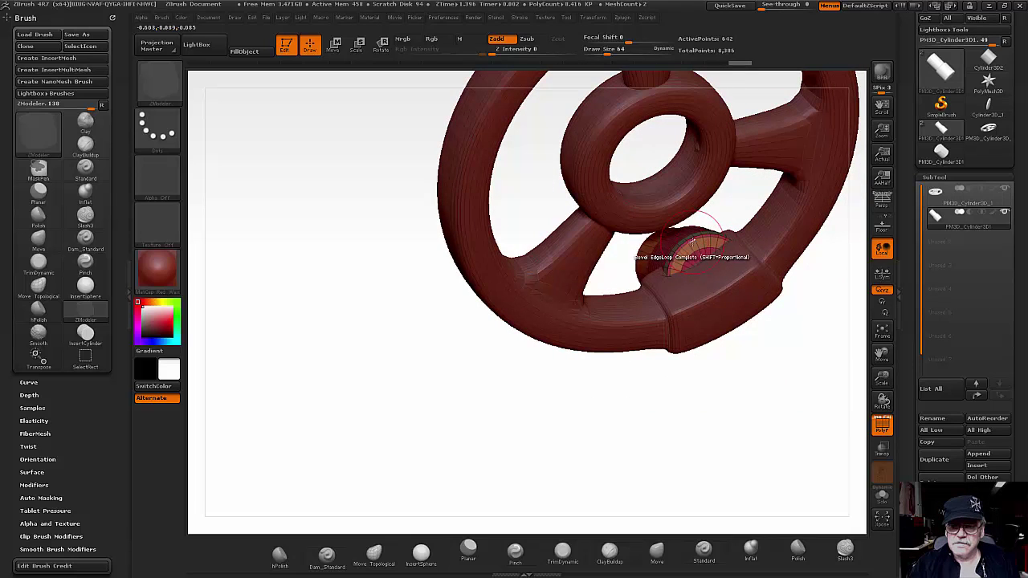
Step: Scale in the stem's end-cap loop with Scale > EdgeLoop Partial to narrow the shaft
{"action": "key", "text": "space"}
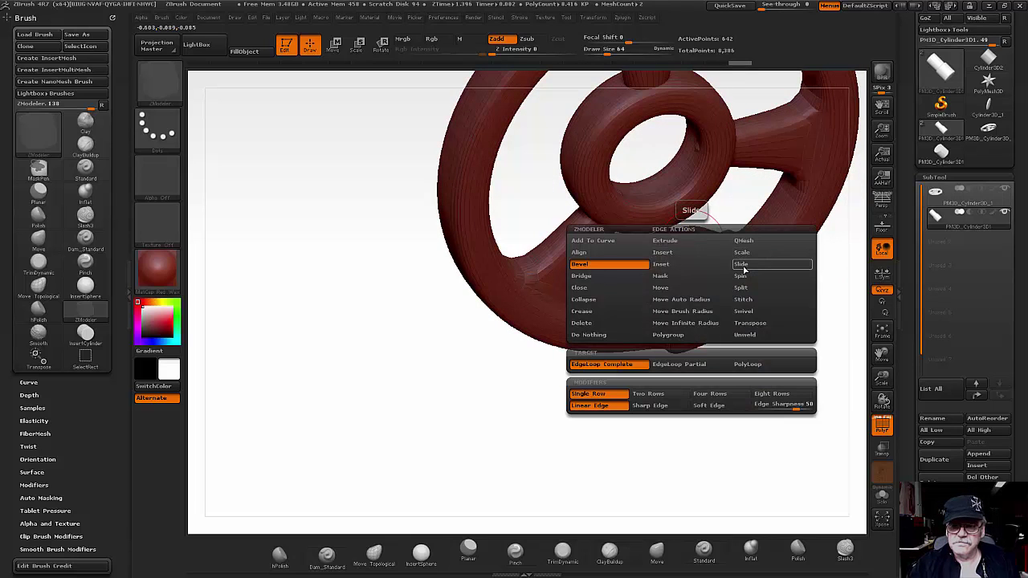
{"action": "left_click", "coordinate": [741, 253]}
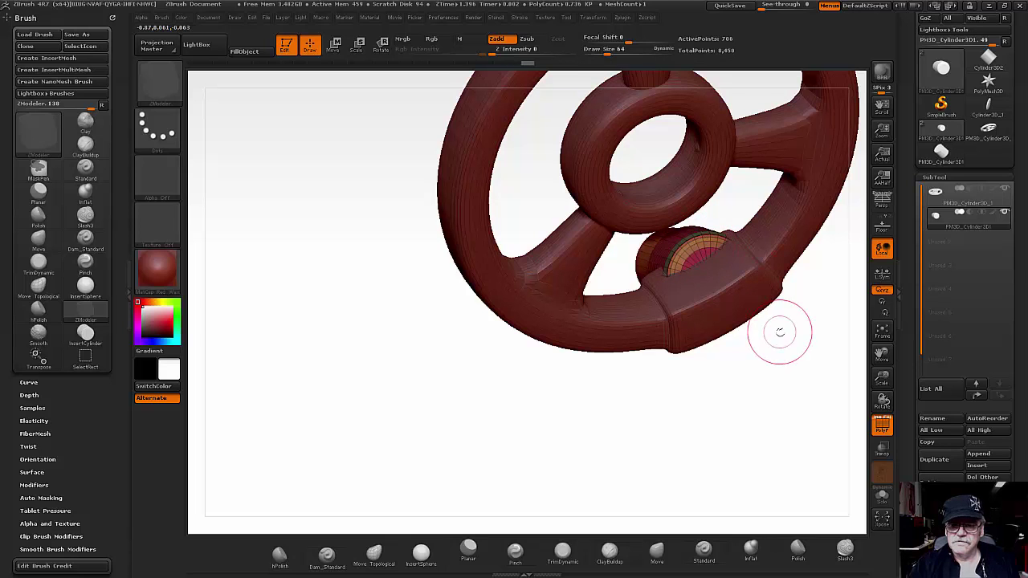
{"action": "mouse_move", "coordinate": [779, 332]}
{"action": "left_mouse_down"}
{"action": "mouse_move", "coordinate": [819, 333]}
{"action": "mouse_move", "coordinate": [864, 296]}
{"action": "mouse_move", "coordinate": [849, 193]}
{"action": "mouse_move", "coordinate": [917, 149]}
{"action": "mouse_move", "coordinate": [905, 81]}
{"action": "mouse_move", "coordinate": [677, 305]}
{"action": "mouse_move", "coordinate": [827, 335]}
{"action": "left_mouse_up"}
Step: Select the stem subtool and rotate it with Transpose Rotate around its elbow joint
{"action": "left_click", "coordinate": [962, 215]}
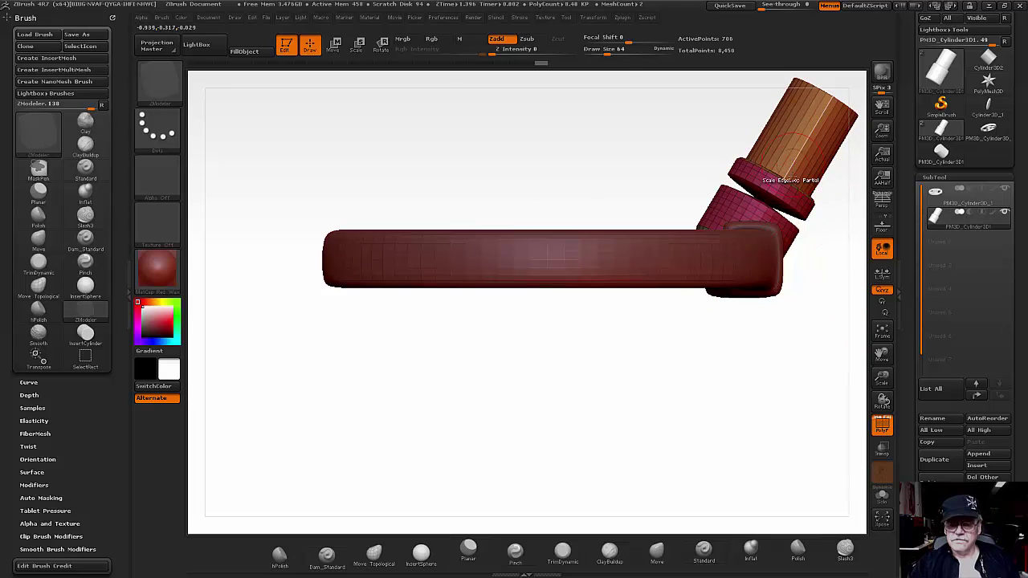
{"action": "key", "text": "ctrl"}
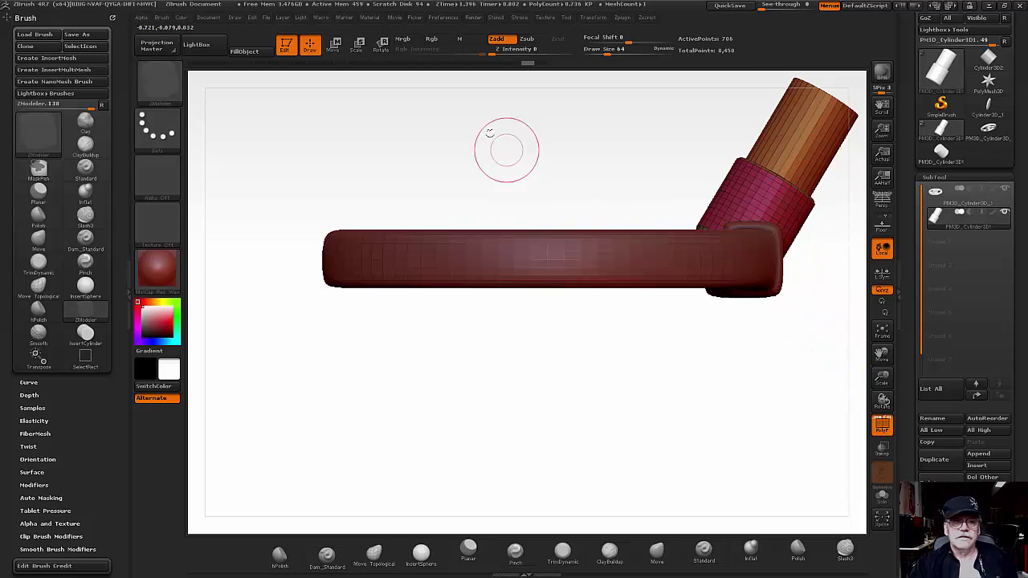
{"action": "left_click", "coordinate": [335, 46]}
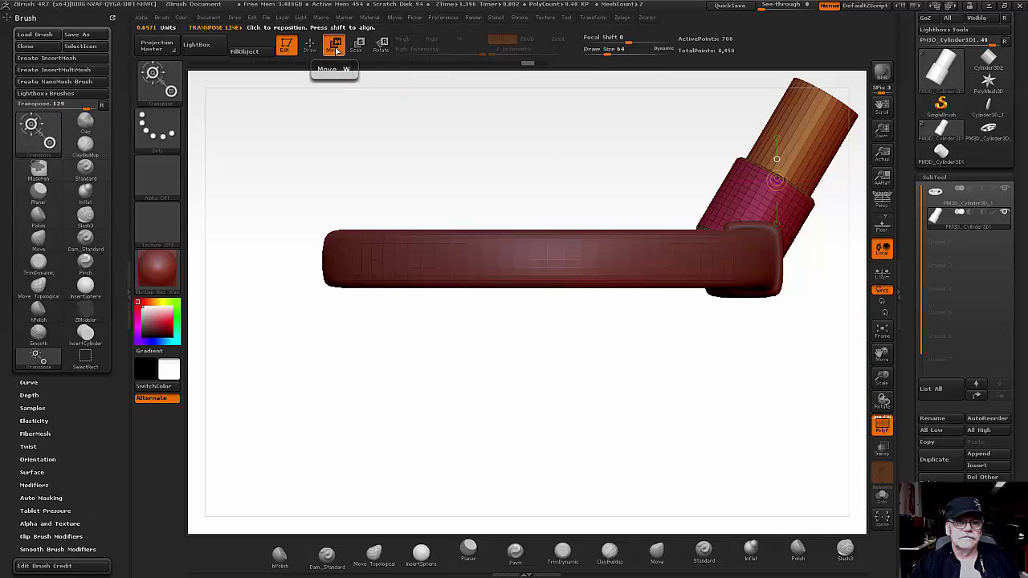
{"action": "left_click", "coordinate": [382, 46]}
{"action": "scroll", "coordinate": [632, 187], "scroll_direction": "down", "scroll_amount": 3}
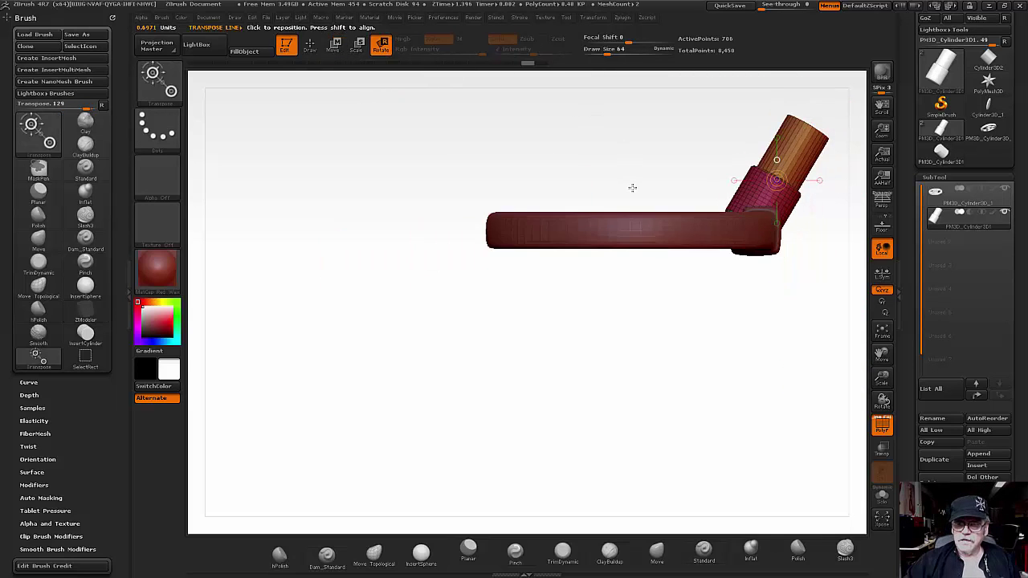
{"action": "scroll", "coordinate": [632, 187], "scroll_direction": "down", "scroll_amount": 2}
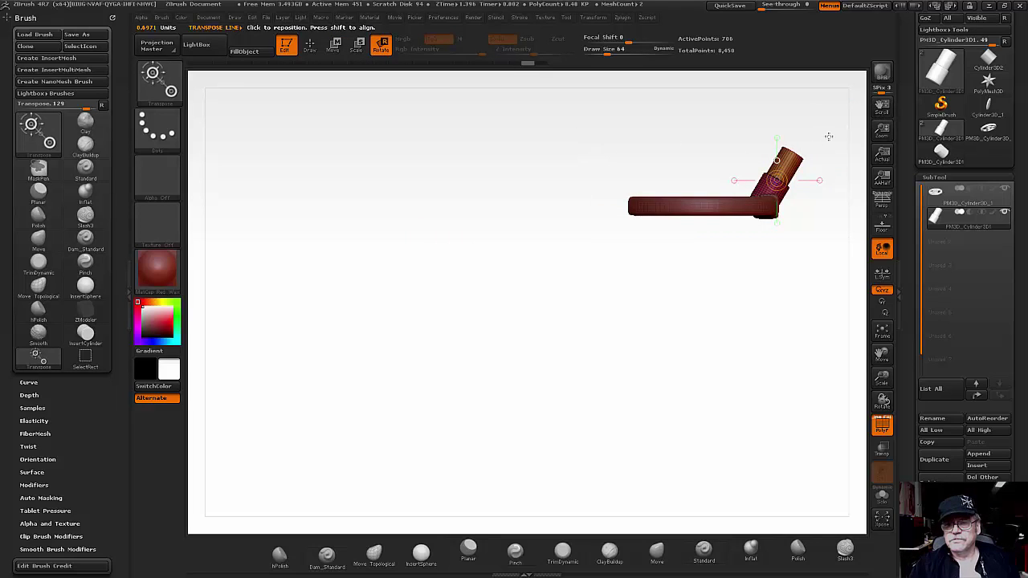
{"action": "mouse_move", "coordinate": [769, 190]}
{"action": "left_mouse_down"}
{"action": "mouse_move", "coordinate": [816, 112]}
{"action": "mouse_move", "coordinate": [801, 106]}
{"action": "left_mouse_up"}
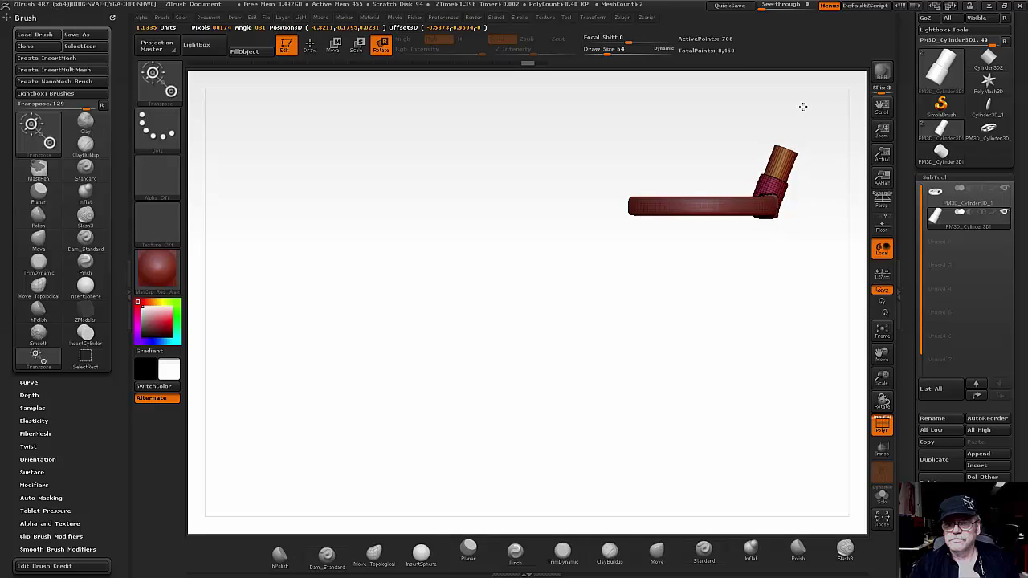
{"action": "mouse_move", "coordinate": [807, 270]}
{"action": "left_mouse_down"}
{"action": "mouse_move", "coordinate": [761, 379]}
{"action": "mouse_move", "coordinate": [758, 425]}
{"action": "mouse_move", "coordinate": [770, 425]}
{"action": "mouse_move", "coordinate": [813, 370]}
{"action": "mouse_move", "coordinate": [837, 275]}
{"action": "mouse_move", "coordinate": [854, 281]}
{"action": "mouse_move", "coordinate": [853, 298]}
{"action": "mouse_move", "coordinate": [824, 305]}
{"action": "mouse_move", "coordinate": [798, 291]}
{"action": "mouse_move", "coordinate": [806, 267]}
{"action": "mouse_move", "coordinate": [519, 407]}
{"action": "left_mouse_up"}
Step: View the wheel edge-on, move the rotation line onto the stem's top, and open the brush picker
{"action": "mouse_move", "coordinate": [565, 341]}
{"action": "left_mouse_down"}
{"action": "mouse_move", "coordinate": [528, 457]}
{"action": "mouse_move", "coordinate": [555, 436]}
{"action": "mouse_move", "coordinate": [551, 452]}
{"action": "mouse_move", "coordinate": [531, 328]}
{"action": "left_mouse_up"}
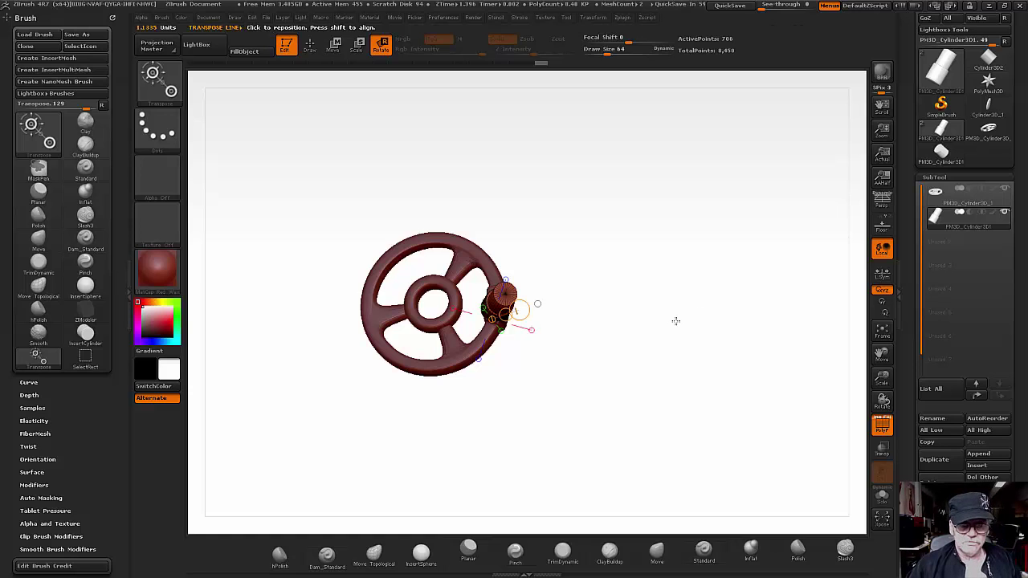
{"action": "mouse_move", "coordinate": [671, 321]}
{"action": "left_mouse_down", "text": "alt"}
{"action": "mouse_move", "coordinate": [506, 291]}
{"action": "mouse_move", "coordinate": [635, 298]}
{"action": "mouse_move", "coordinate": [900, 186]}
{"action": "mouse_move", "coordinate": [584, 273]}
{"action": "left_mouse_up", "text": "alt"}
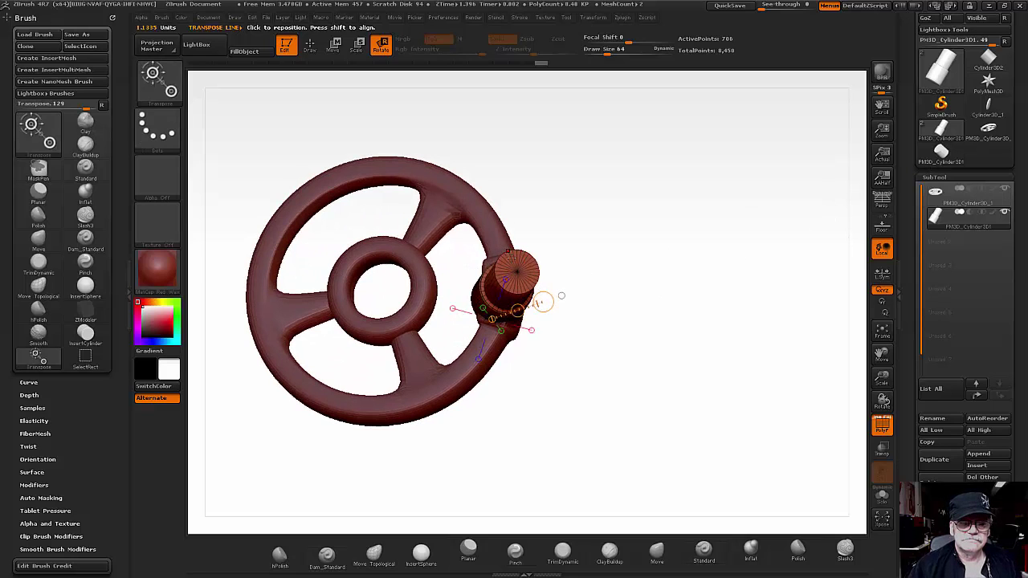
{"action": "mouse_move", "coordinate": [607, 292]}
{"action": "left_mouse_down"}
{"action": "mouse_move", "coordinate": [615, 213]}
{"action": "mouse_move", "coordinate": [609, 193]}
{"action": "mouse_move", "coordinate": [601, 200]}
{"action": "mouse_move", "coordinate": [613, 190]}
{"action": "mouse_move", "coordinate": [602, 232]}
{"action": "left_mouse_up"}
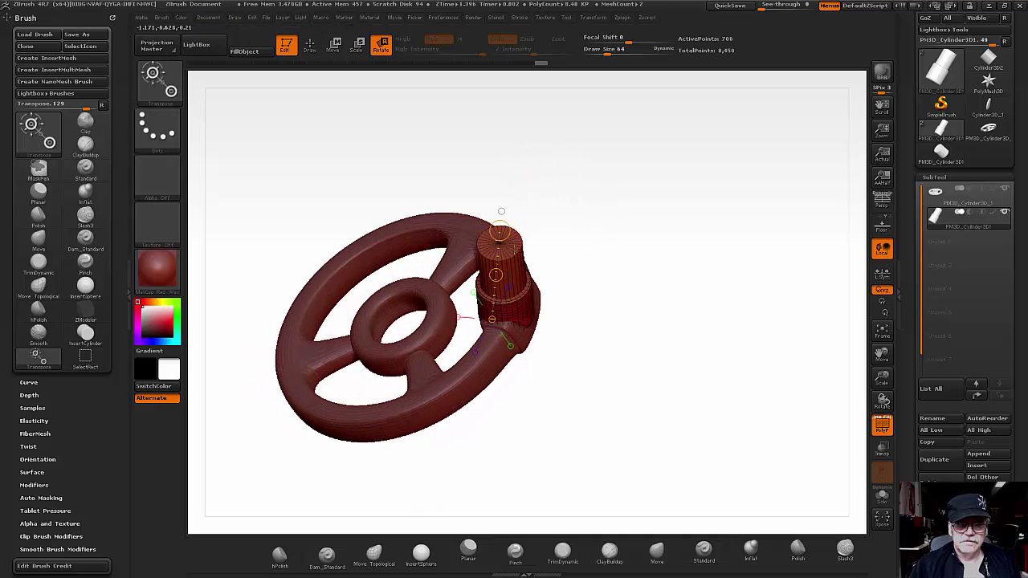
{"action": "left_click", "coordinate": [500, 241]}
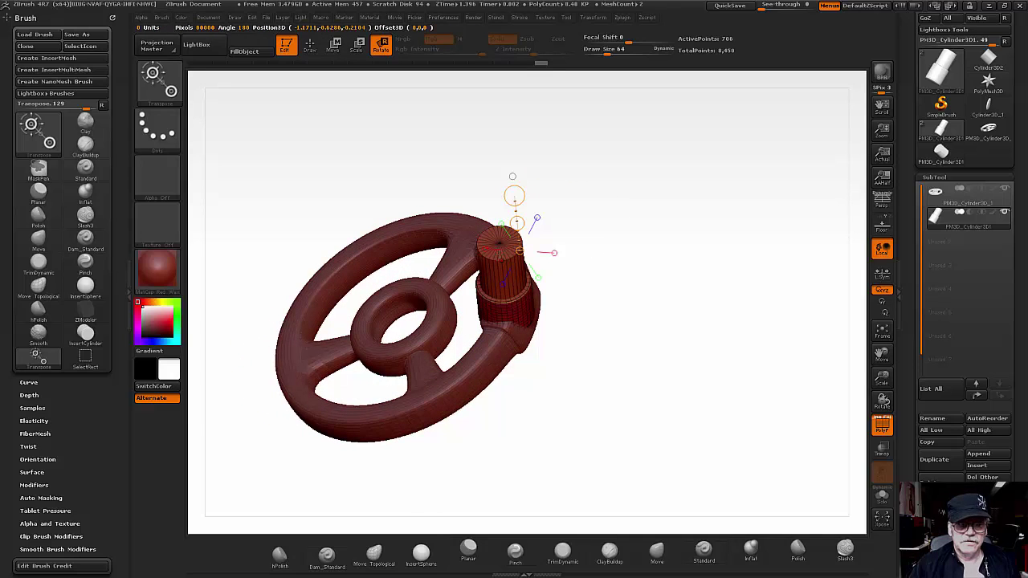
{"action": "left_click", "coordinate": [153, 79]}
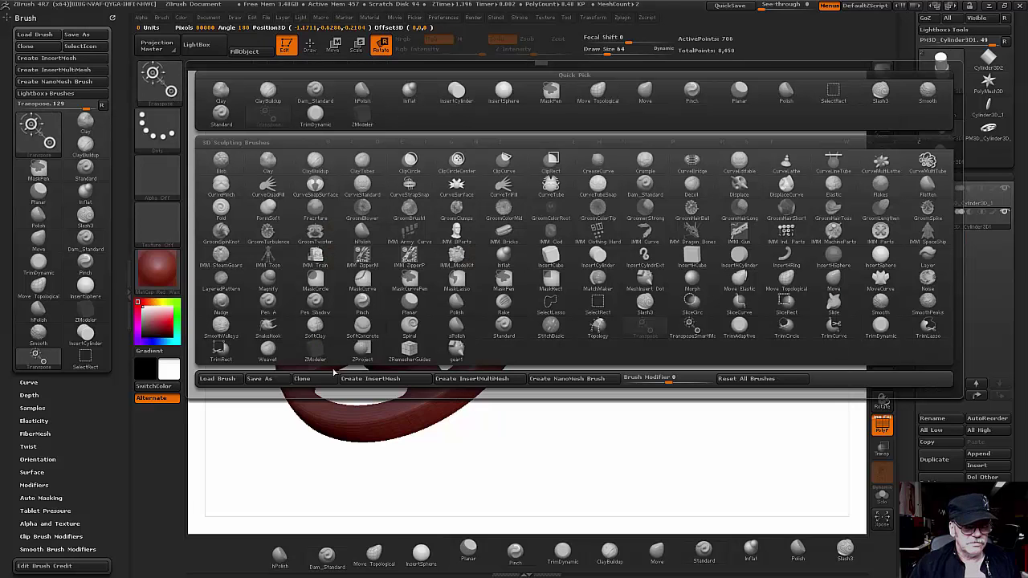
Step: Switch to the ZModeler brush, try extruding the stem top taller, then undo it
{"action": "left_click", "coordinate": [315, 353]}
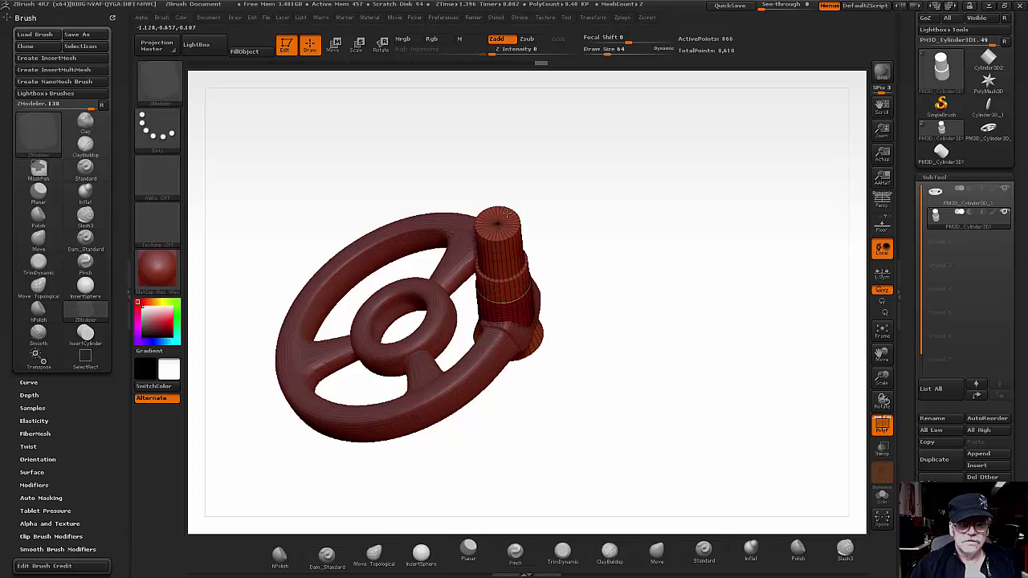
{"action": "left_click_drag", "start_coordinate": [501, 261], "coordinate": [506, 233]}
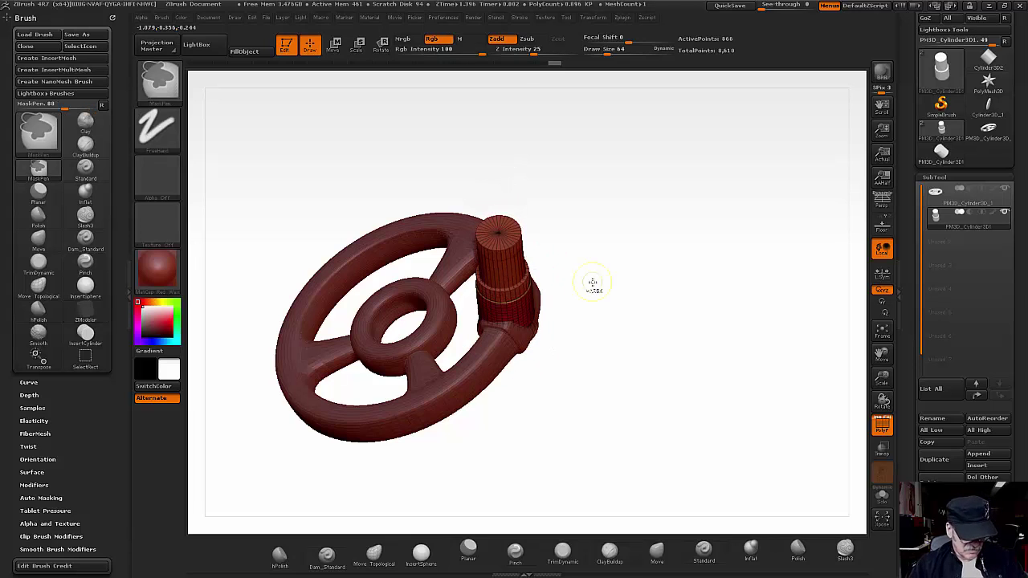
{"action": "key", "text": "ctrl+z"}
Step: Turn the wheel to face forward and zoom in to look down on the stem's top cap
{"action": "left_click_drag", "start_coordinate": [623, 318], "coordinate": [624, 348]}
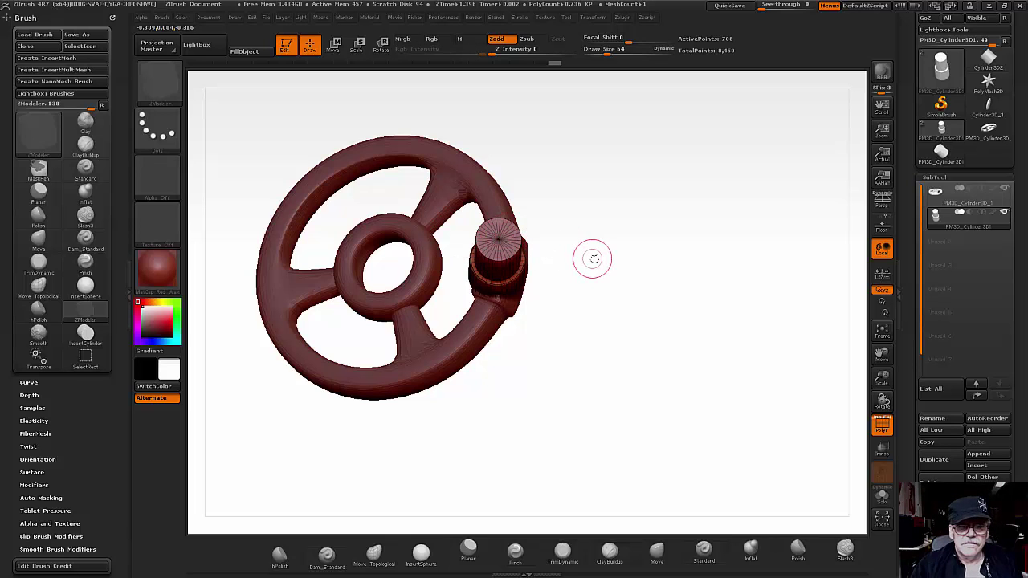
{"action": "left_click_drag", "start_coordinate": [606, 267], "coordinate": [611, 285]}
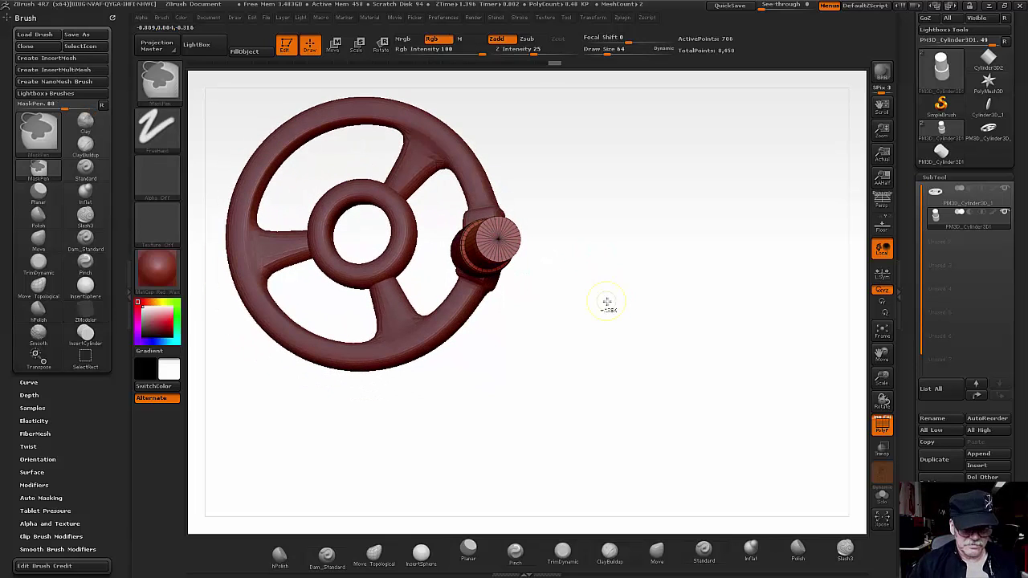
{"action": "mouse_move", "coordinate": [608, 300]}
{"action": "right_mouse_down", "text": "ctrl"}
{"action": "mouse_move", "coordinate": [684, 322]}
{"action": "mouse_move", "coordinate": [672, 314]}
{"action": "right_mouse_up", "text": "ctrl"}
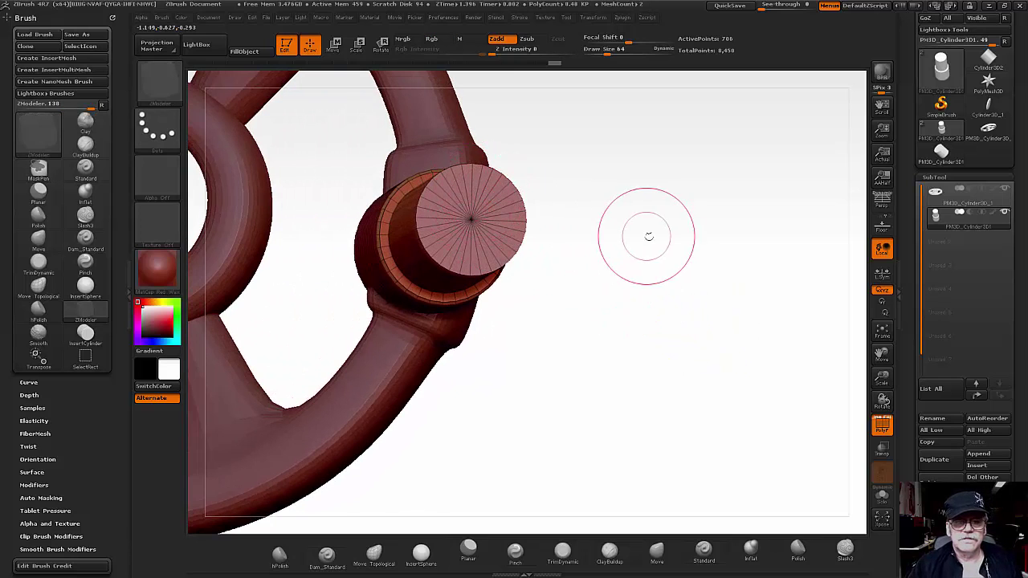
{"action": "left_click_drag", "start_coordinate": [649, 236], "coordinate": [624, 120]}
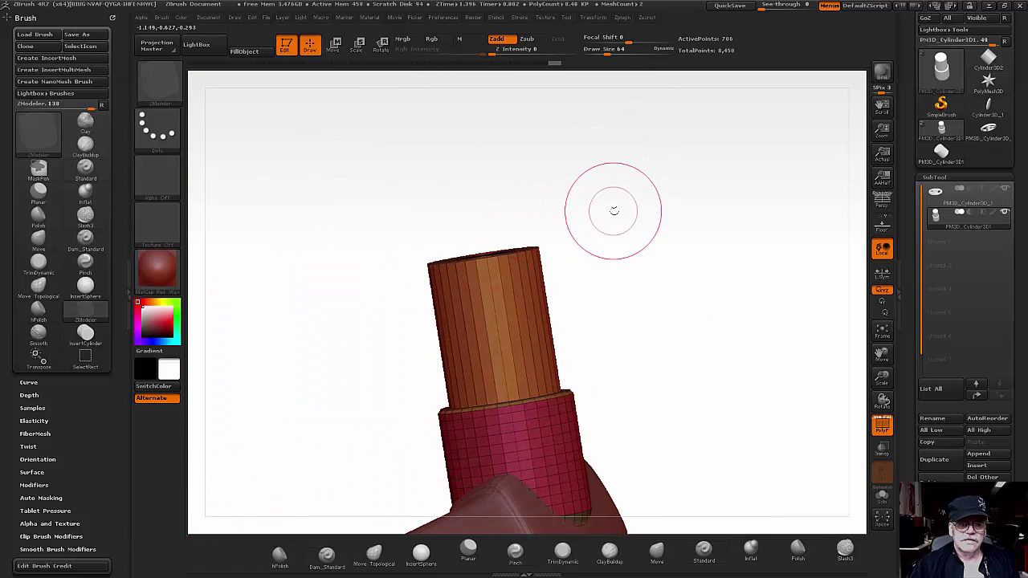
Step: Reshape the stem's top with QMesh set to Polygroup All, pushing it down and pulling a spike up
{"action": "left_click_drag", "start_coordinate": [616, 208], "coordinate": [618, 247]}
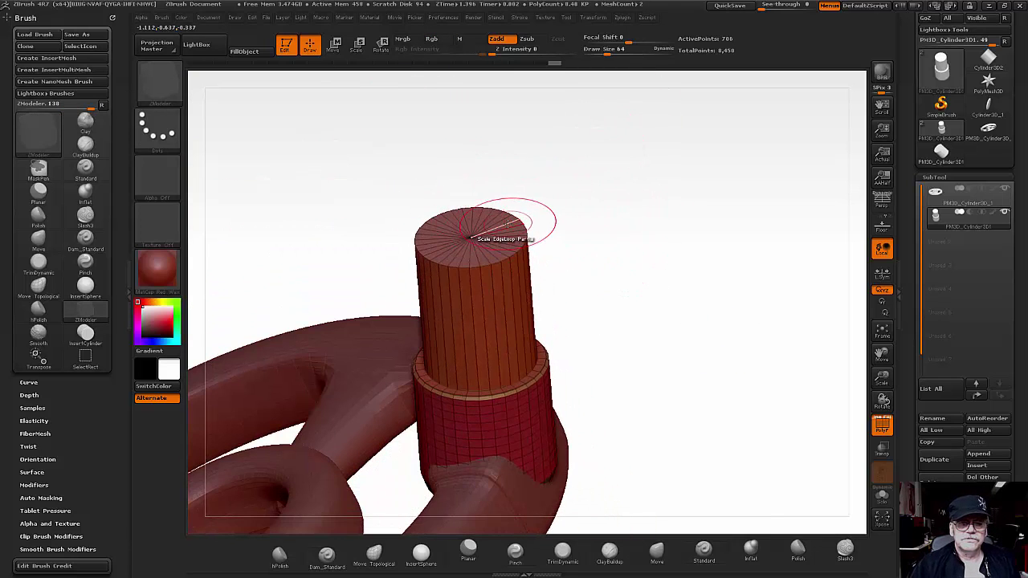
{"action": "key", "text": "space"}
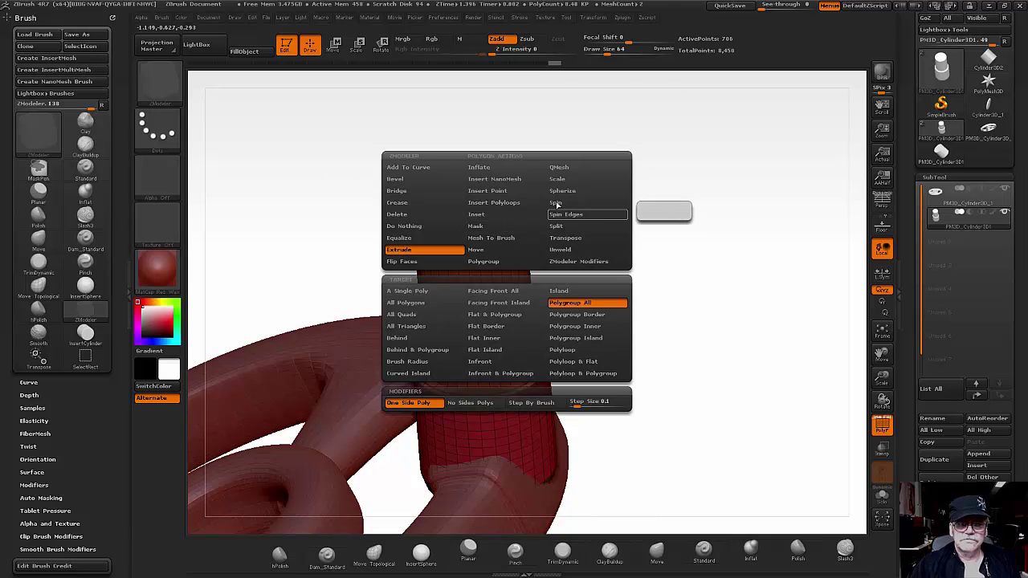
{"action": "left_click", "coordinate": [557, 168]}
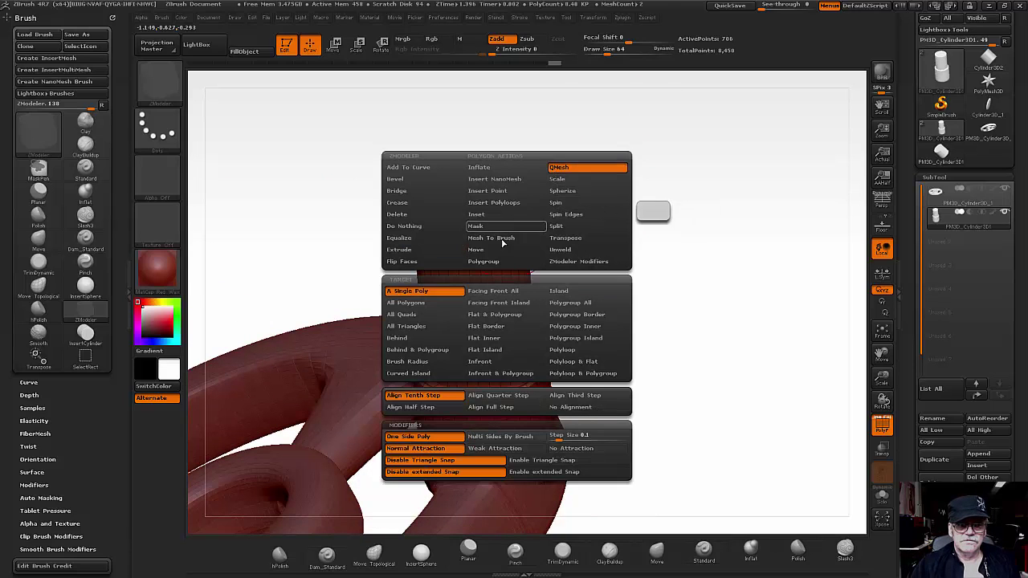
{"action": "left_click", "coordinate": [569, 303]}
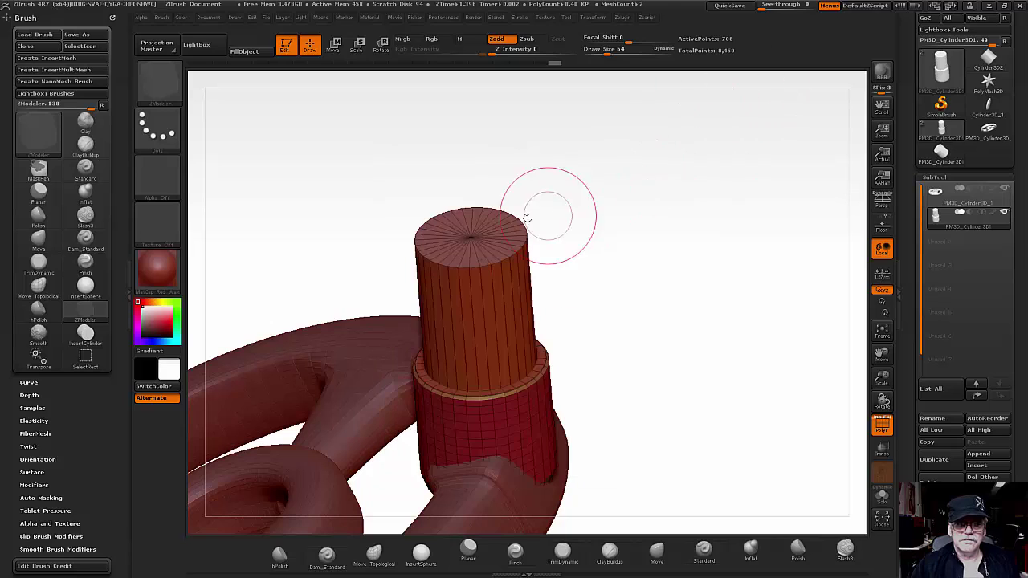
{"action": "left_click_drag", "start_coordinate": [506, 259], "coordinate": [508, 351]}
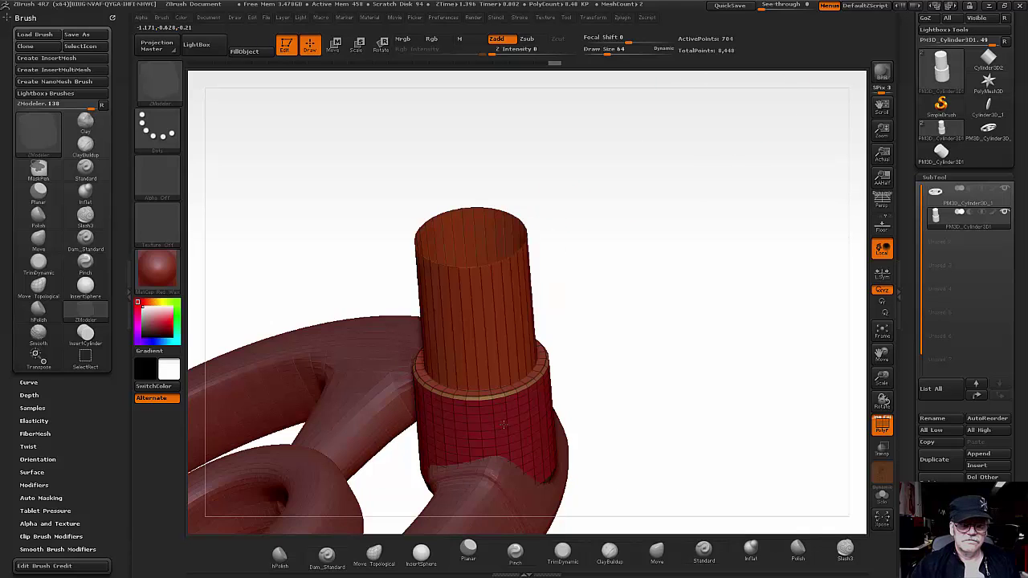
{"action": "mouse_move", "coordinate": [507, 351]}
{"action": "left_mouse_down"}
{"action": "mouse_move", "coordinate": [503, 251]}
{"action": "mouse_move", "coordinate": [508, 267]}
{"action": "left_mouse_up"}
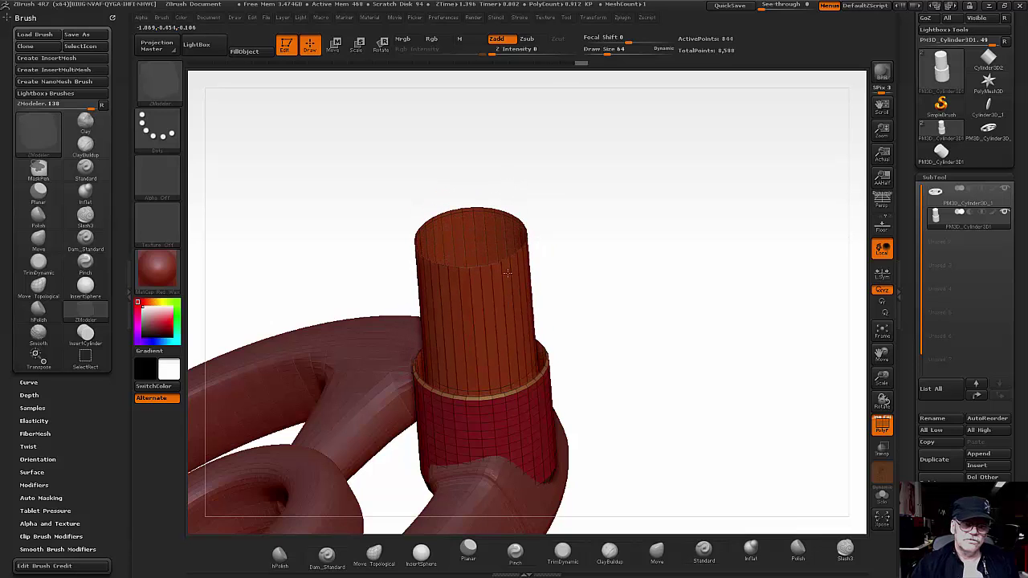
{"action": "left_click_drag", "start_coordinate": [507, 269], "coordinate": [515, 169]}
Step: Undo four times to remove the spike and the extra upper cylinder section
{"action": "key", "text": "ctrl+z"}
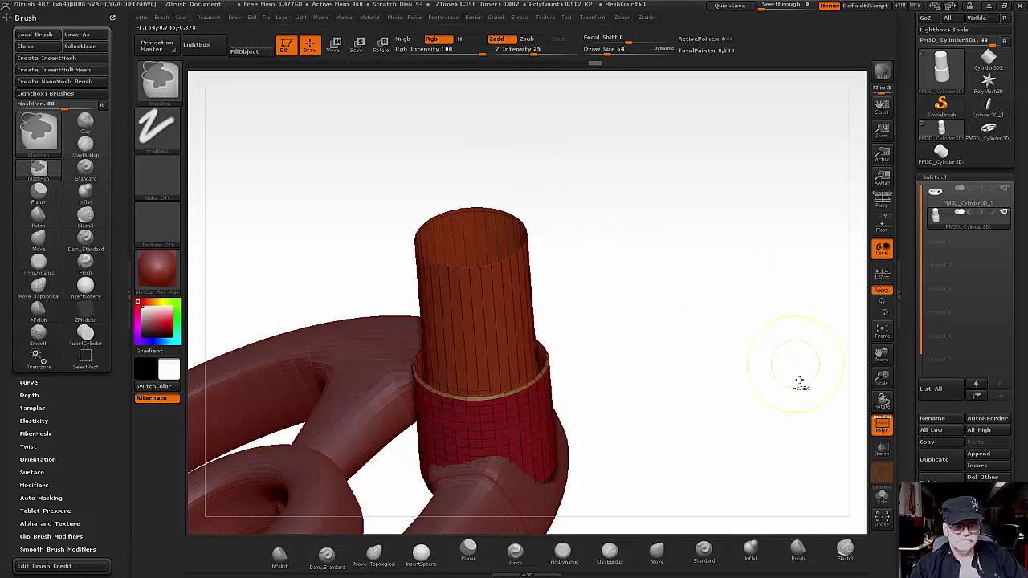
{"action": "key", "text": "ctrl+z"}
{"action": "key", "text": "ctrl+z"}
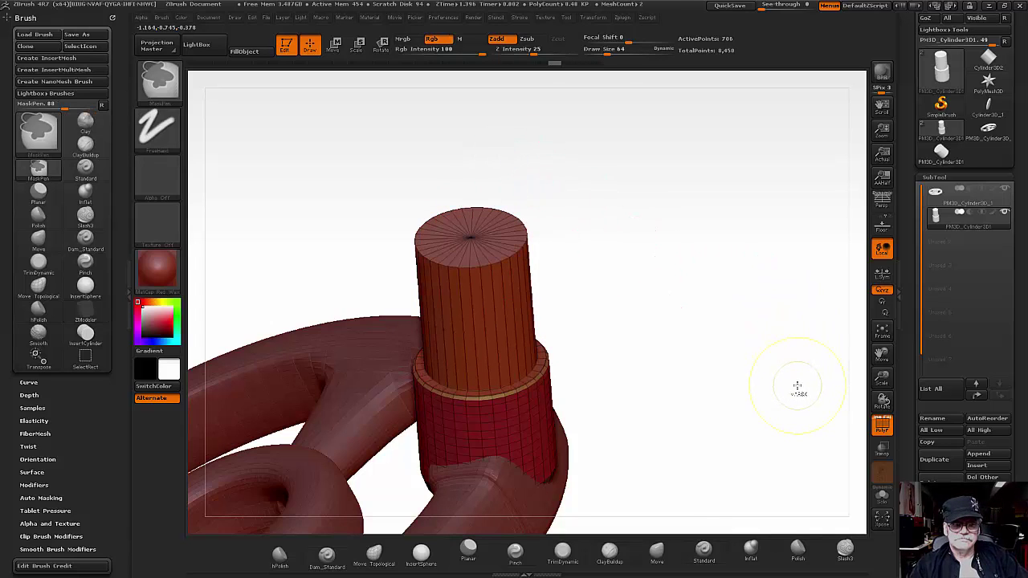
{"action": "key", "text": "ctrl+z"}
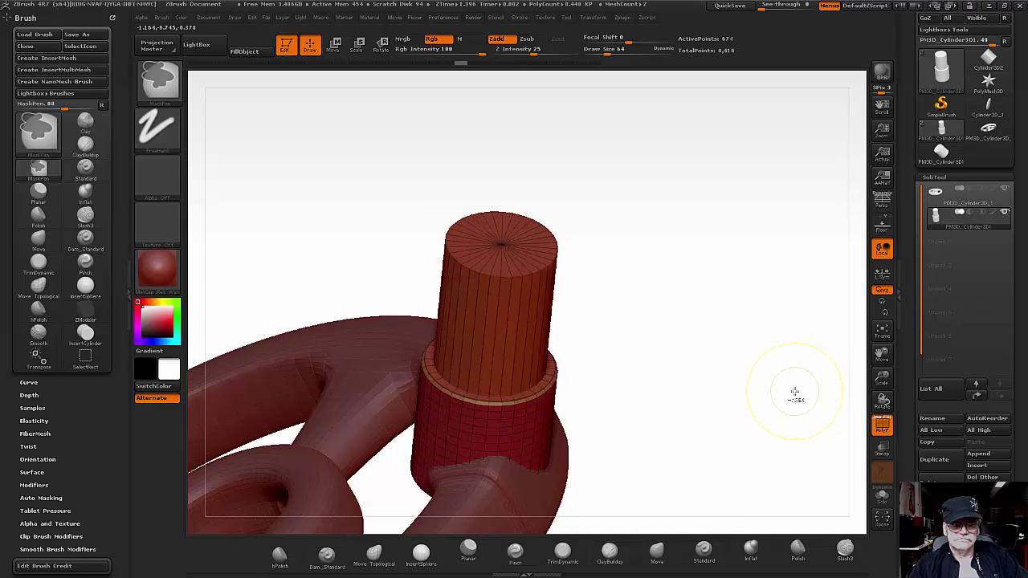
{"action": "key", "text": "ctrl+z"}
Step: Select ZModeler with the BZM shortcut and QMesh the stem's top face upward into a new section
{"action": "key", "text": "b"}
{"action": "key", "text": "z"}
{"action": "key", "text": "m"}
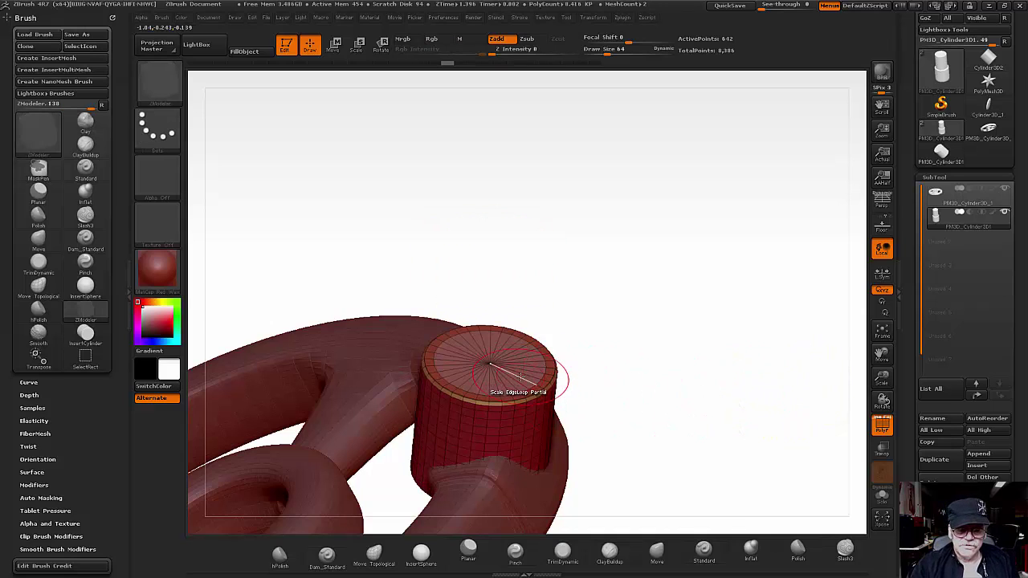
{"action": "mouse_move", "coordinate": [519, 378]}
{"action": "left_mouse_down"}
{"action": "mouse_move", "coordinate": [544, 311]}
{"action": "mouse_move", "coordinate": [536, 329]}
{"action": "left_mouse_up"}
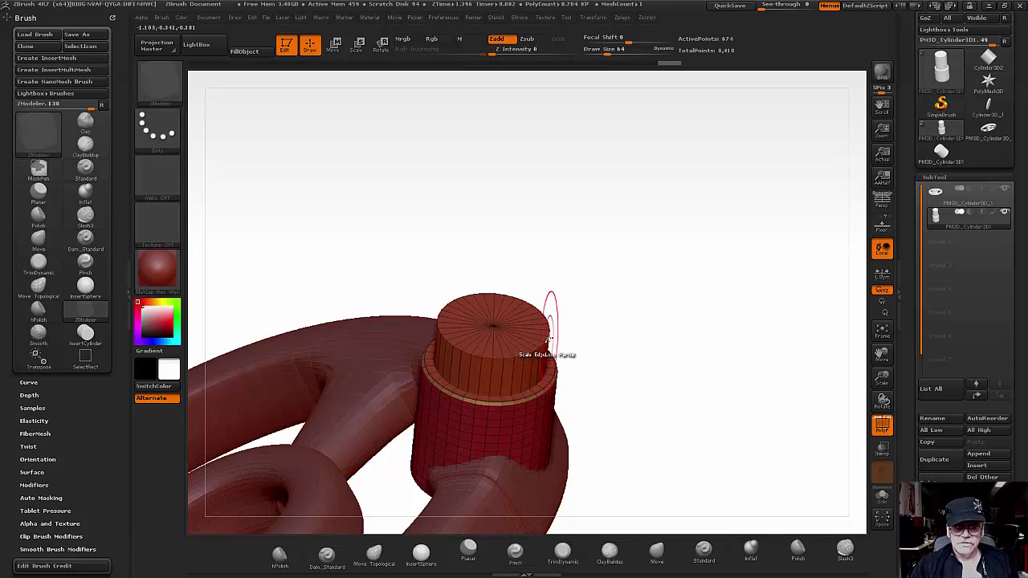
Step: Taper the new section's top edge inward with Scale EdgeLoop Partial and view the cap from above
{"action": "left_click_drag", "start_coordinate": [548, 339], "coordinate": [542, 331]}
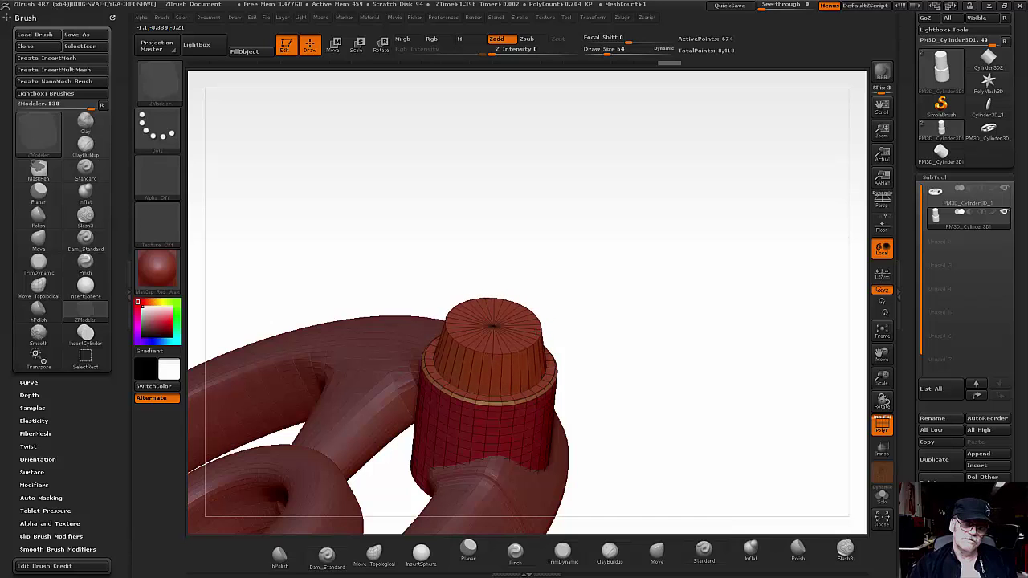
{"action": "mouse_move", "coordinate": [637, 433]}
{"action": "left_mouse_down"}
{"action": "mouse_move", "coordinate": [640, 278]}
{"action": "mouse_move", "coordinate": [634, 406]}
{"action": "mouse_move", "coordinate": [640, 346]}
{"action": "left_mouse_up"}
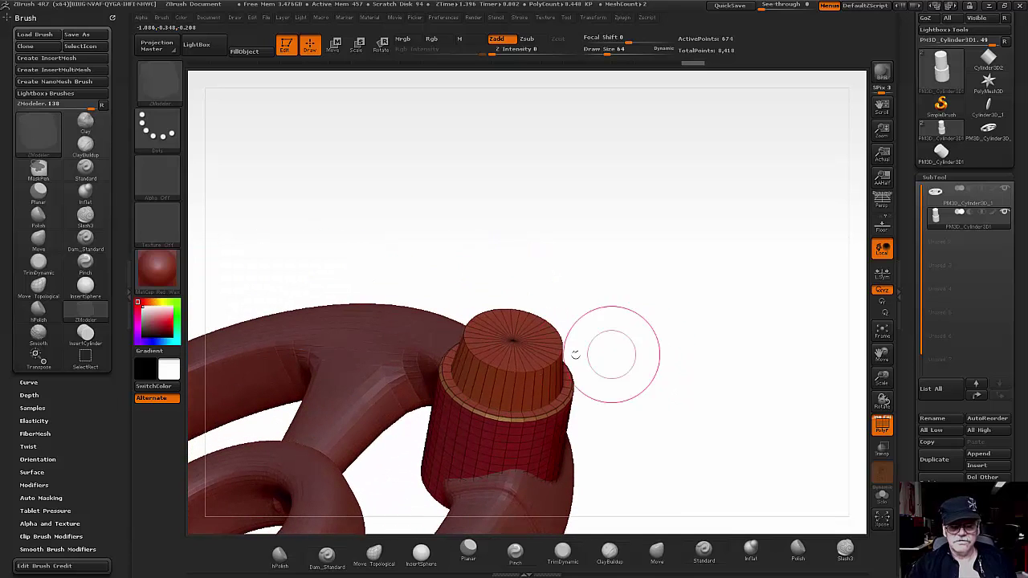
{"action": "key", "text": "space"}
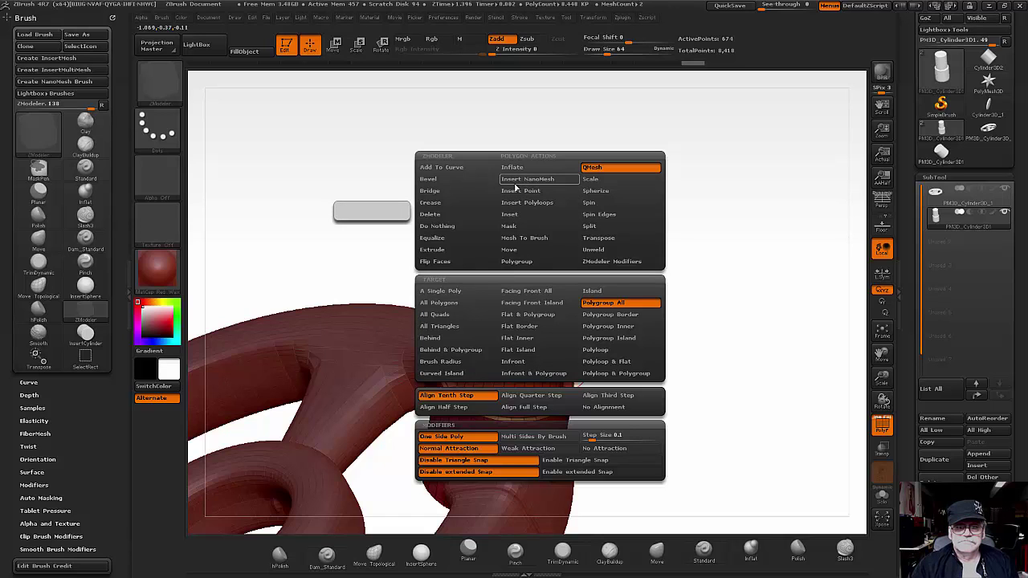
Step: Use Insert EdgeLoop to add stepped rings and another step around the stem
{"action": "key", "text": "space"}
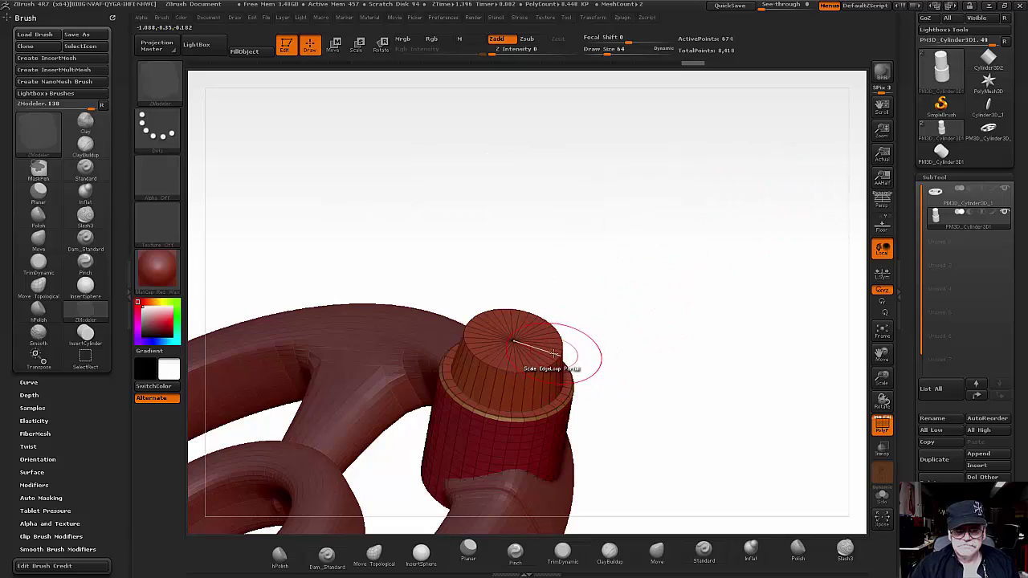
{"action": "key", "text": "space"}
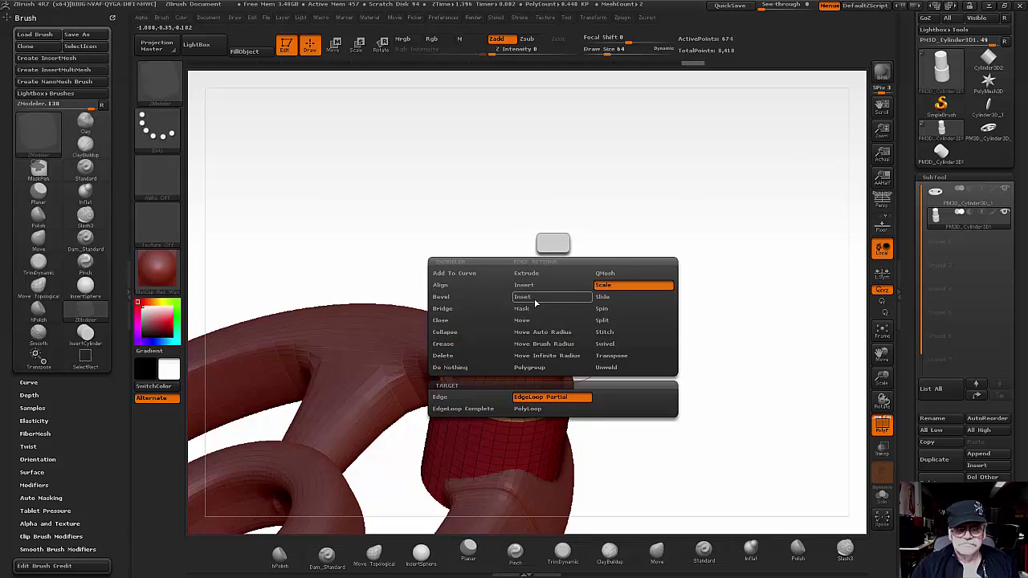
{"action": "left_click", "coordinate": [534, 285]}
{"action": "key", "text": "space"}
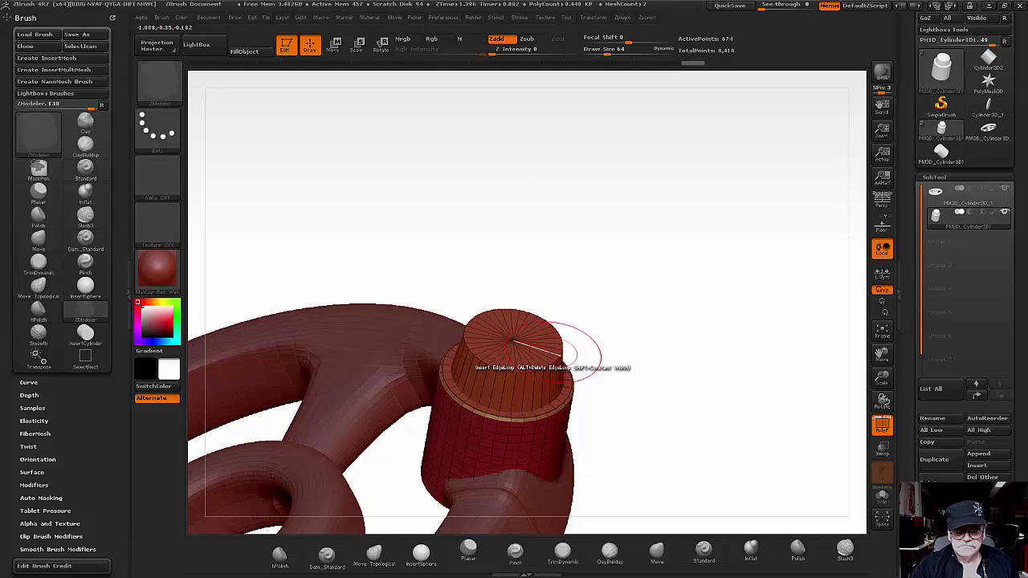
{"action": "mouse_move", "coordinate": [611, 353]}
{"action": "left_mouse_down"}
{"action": "mouse_move", "coordinate": [681, 354]}
{"action": "mouse_move", "coordinate": [691, 303]}
{"action": "mouse_move", "coordinate": [672, 362]}
{"action": "mouse_move", "coordinate": [704, 328]}
{"action": "mouse_move", "coordinate": [717, 294]}
{"action": "mouse_move", "coordinate": [714, 216]}
{"action": "mouse_move", "coordinate": [679, 326]}
{"action": "mouse_move", "coordinate": [677, 380]}
{"action": "mouse_move", "coordinate": [635, 356]}
{"action": "left_mouse_up"}
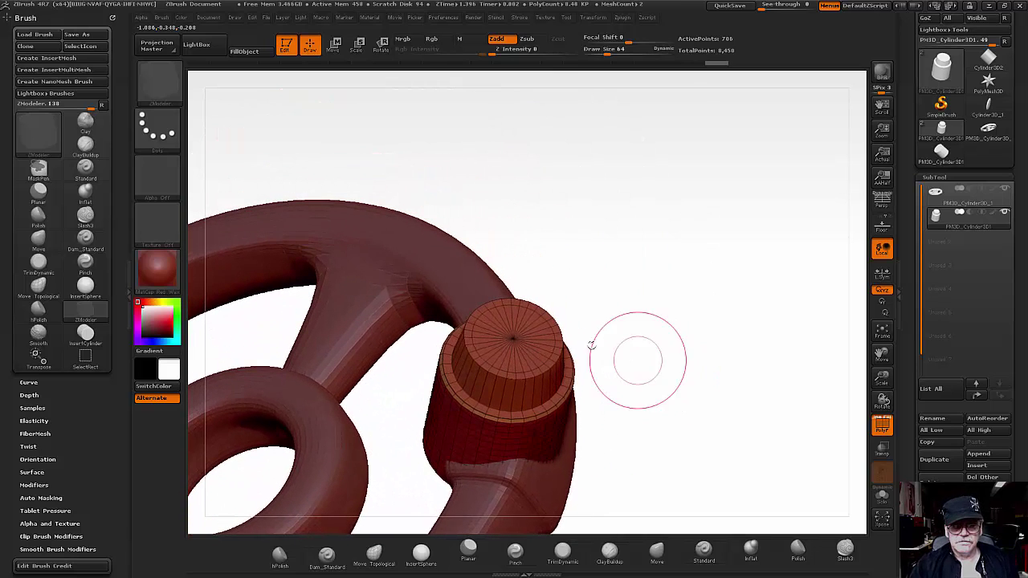
{"action": "left_click", "coordinate": [535, 323]}
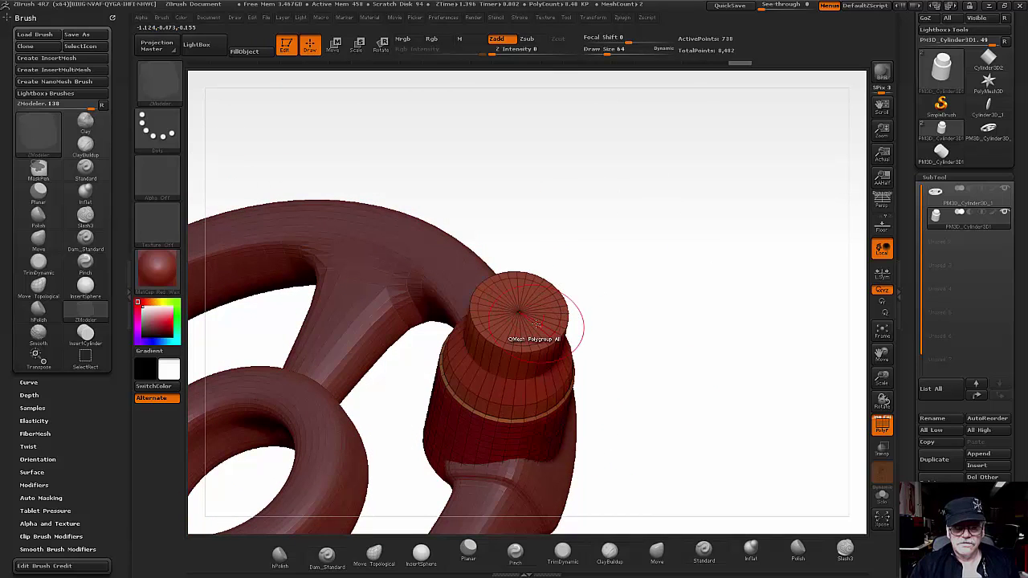
{"action": "mouse_move", "coordinate": [656, 332]}
{"action": "left_mouse_down"}
{"action": "mouse_move", "coordinate": [659, 265]}
{"action": "mouse_move", "coordinate": [647, 337]}
{"action": "left_mouse_up"}
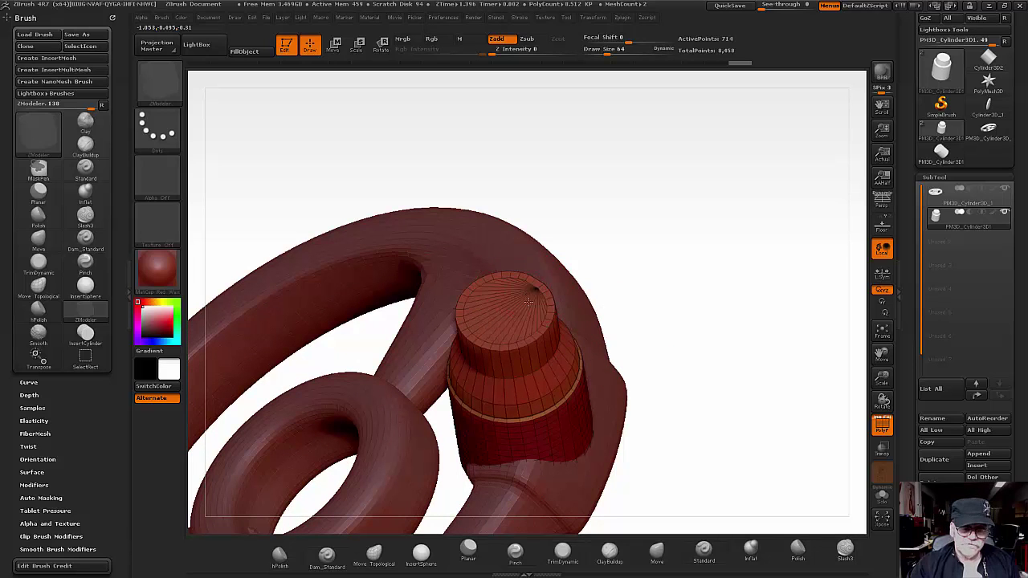
{"action": "left_click", "coordinate": [535, 315]}
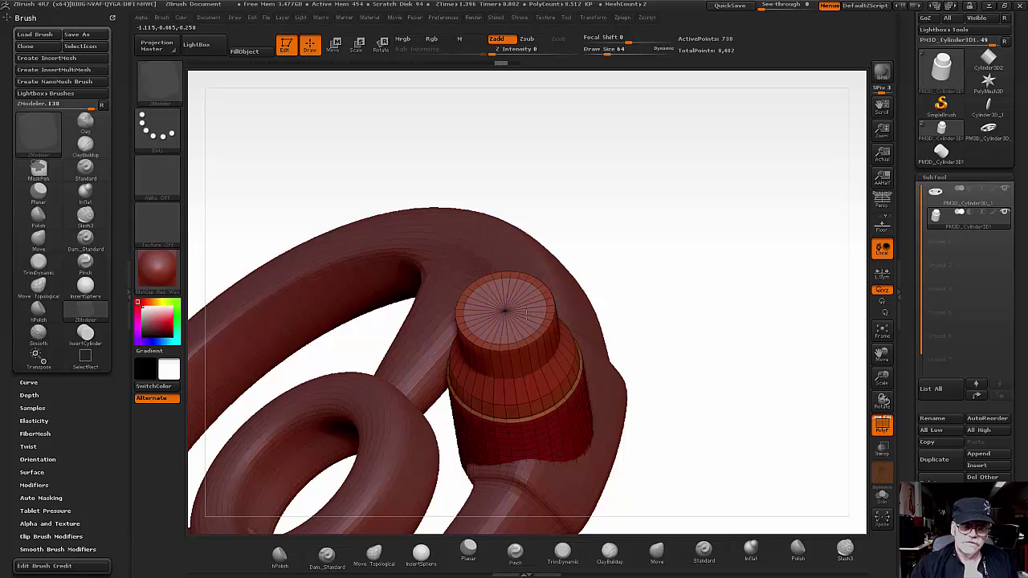
Step: Extrude the stem's top cap upward into a tall, narrow column
{"action": "mouse_move", "coordinate": [653, 374]}
{"action": "left_mouse_down"}
{"action": "mouse_move", "coordinate": [677, 288]}
{"action": "mouse_move", "coordinate": [666, 337]}
{"action": "left_mouse_up"}
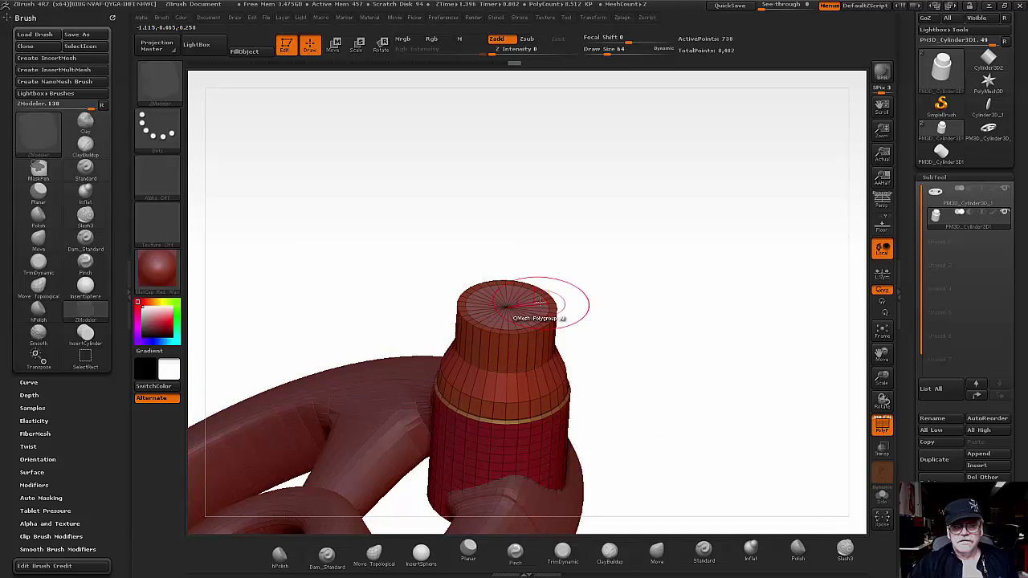
{"action": "key", "text": "space"}
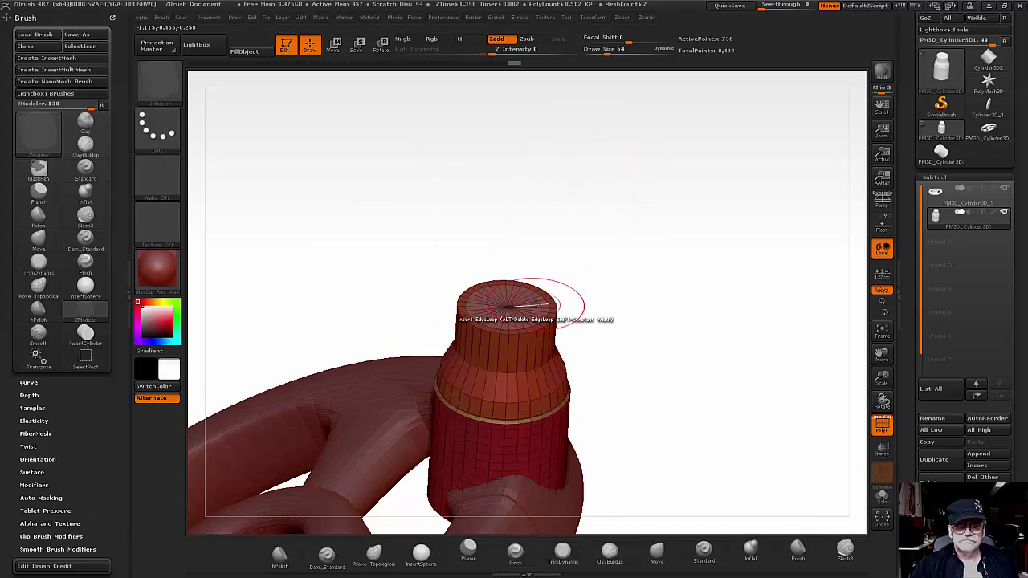
{"action": "left_click_drag", "start_coordinate": [505, 306], "coordinate": [658, 29]}
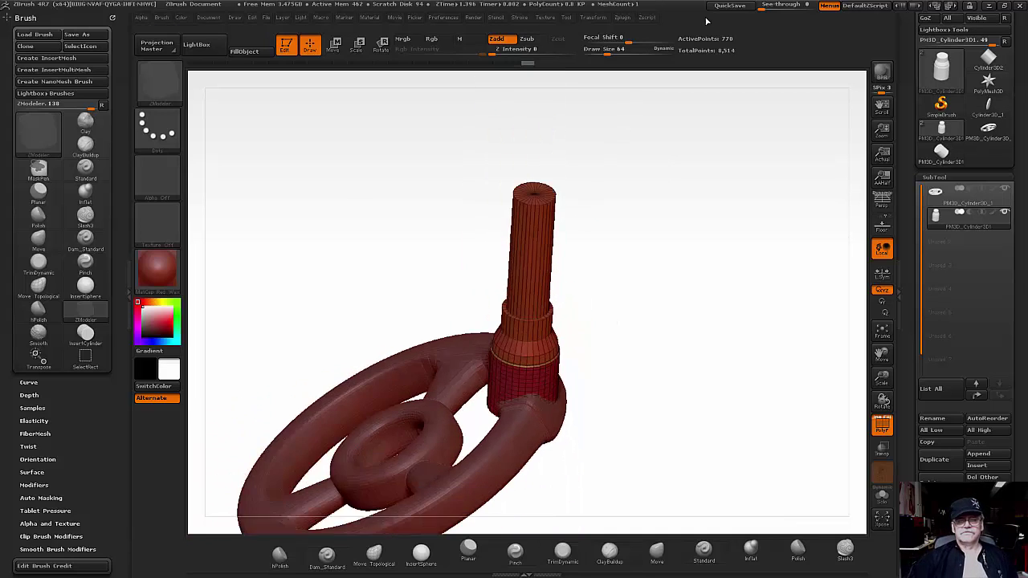
Step: Rotate the model with a transpose line from the stem's base joint until the wheel faces forward
{"action": "mouse_move", "coordinate": [705, 360]}
{"action": "left_mouse_down"}
{"action": "mouse_move", "coordinate": [706, 329]}
{"action": "mouse_move", "coordinate": [736, 337]}
{"action": "mouse_move", "coordinate": [688, 362]}
{"action": "mouse_move", "coordinate": [705, 367]}
{"action": "mouse_move", "coordinate": [709, 324]}
{"action": "mouse_move", "coordinate": [546, 408]}
{"action": "mouse_move", "coordinate": [383, 411]}
{"action": "mouse_move", "coordinate": [589, 413]}
{"action": "mouse_move", "coordinate": [531, 431]}
{"action": "left_mouse_up"}
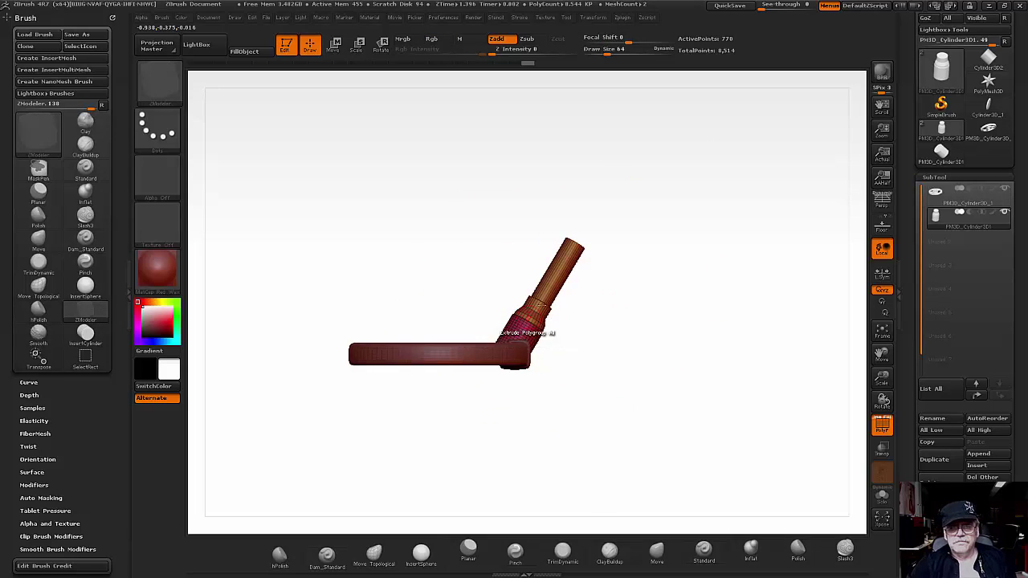
{"action": "left_click", "coordinate": [381, 45]}
{"action": "left_click_drag", "start_coordinate": [526, 328], "coordinate": [618, 151]}
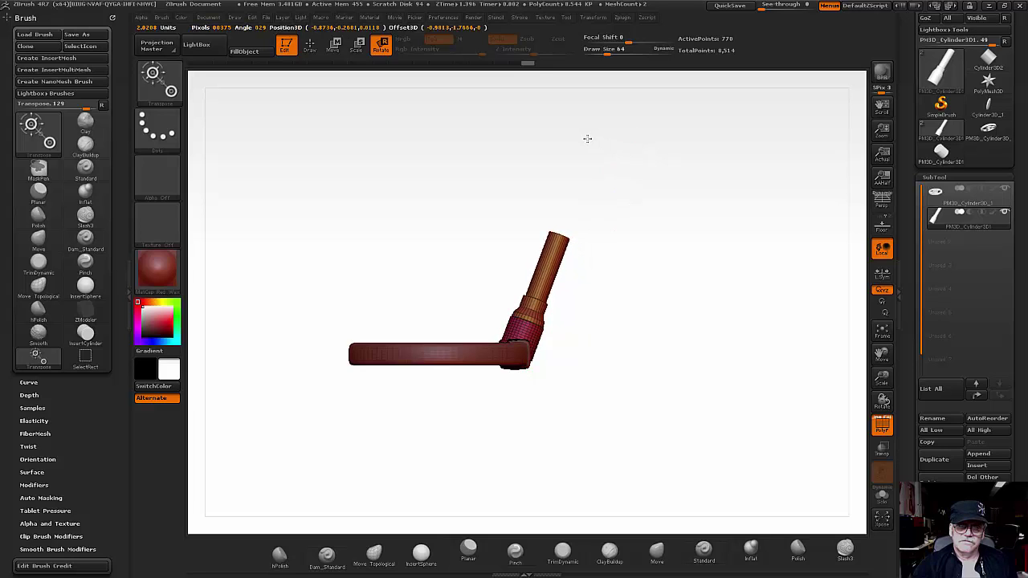
{"action": "mouse_move", "coordinate": [585, 236]}
{"action": "left_mouse_down"}
{"action": "mouse_move", "coordinate": [619, 412]}
{"action": "mouse_move", "coordinate": [649, 436]}
{"action": "mouse_move", "coordinate": [729, 437]}
{"action": "mouse_move", "coordinate": [725, 372]}
{"action": "mouse_move", "coordinate": [718, 457]}
{"action": "mouse_move", "coordinate": [612, 488]}
{"action": "mouse_move", "coordinate": [609, 359]}
{"action": "mouse_move", "coordinate": [600, 371]}
{"action": "left_mouse_up"}
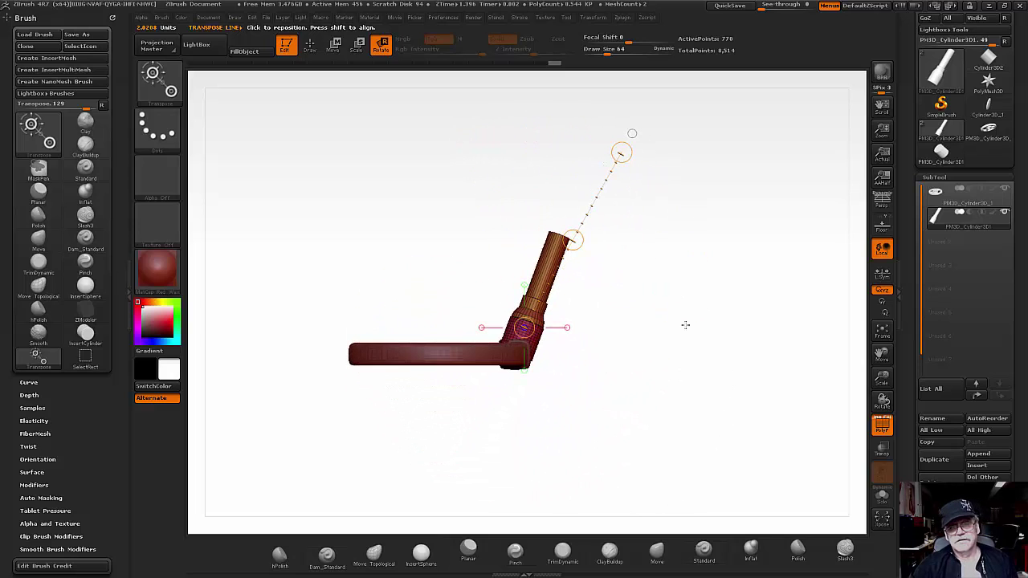
{"action": "mouse_move", "coordinate": [685, 324]}
{"action": "left_mouse_down"}
{"action": "mouse_move", "coordinate": [651, 374]}
{"action": "mouse_move", "coordinate": [658, 441]}
{"action": "mouse_move", "coordinate": [622, 370]}
{"action": "left_mouse_up"}
Step: Zoom and orbit so the stem points right, then open the brush library
{"action": "scroll", "coordinate": [663, 347], "scroll_direction": "up", "scroll_amount": 2}
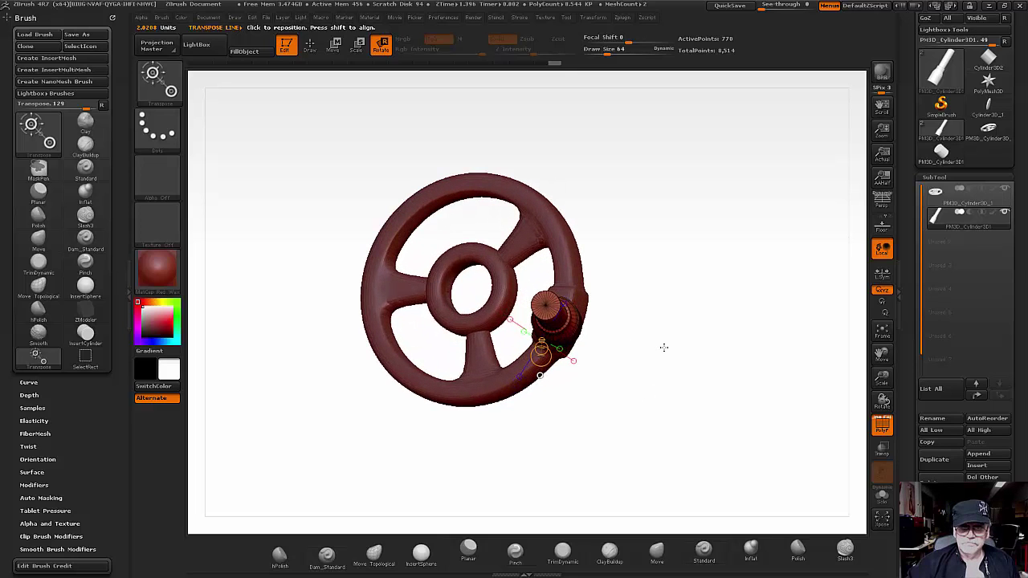
{"action": "scroll", "coordinate": [663, 347], "scroll_direction": "up", "scroll_amount": 2}
{"action": "scroll", "coordinate": [664, 346], "scroll_direction": "up", "scroll_amount": 2}
{"action": "mouse_move", "coordinate": [696, 382]}
{"action": "left_mouse_down"}
{"action": "mouse_move", "coordinate": [790, 482]}
{"action": "mouse_move", "coordinate": [777, 450]}
{"action": "left_mouse_up"}
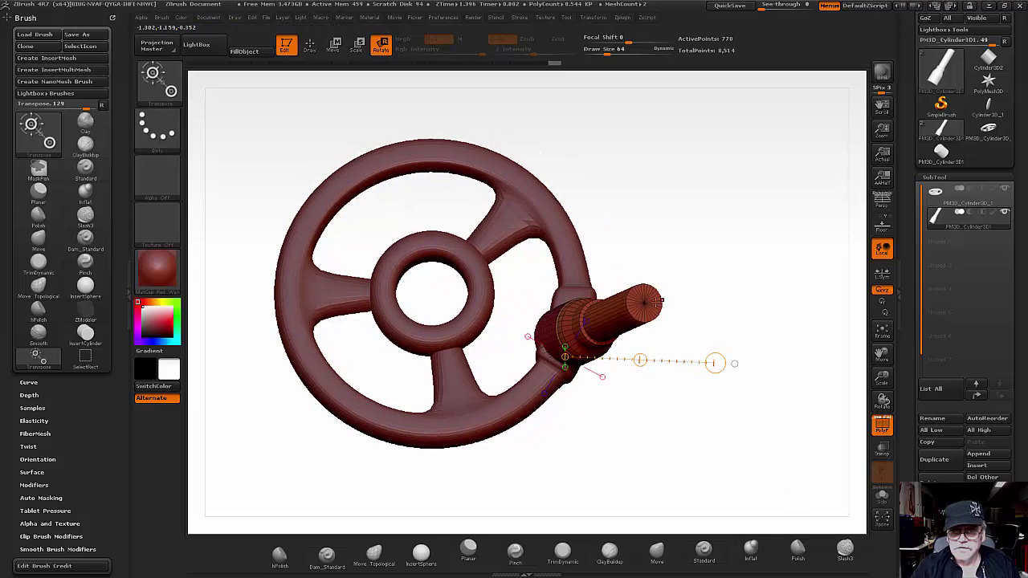
{"action": "left_click", "coordinate": [165, 80]}
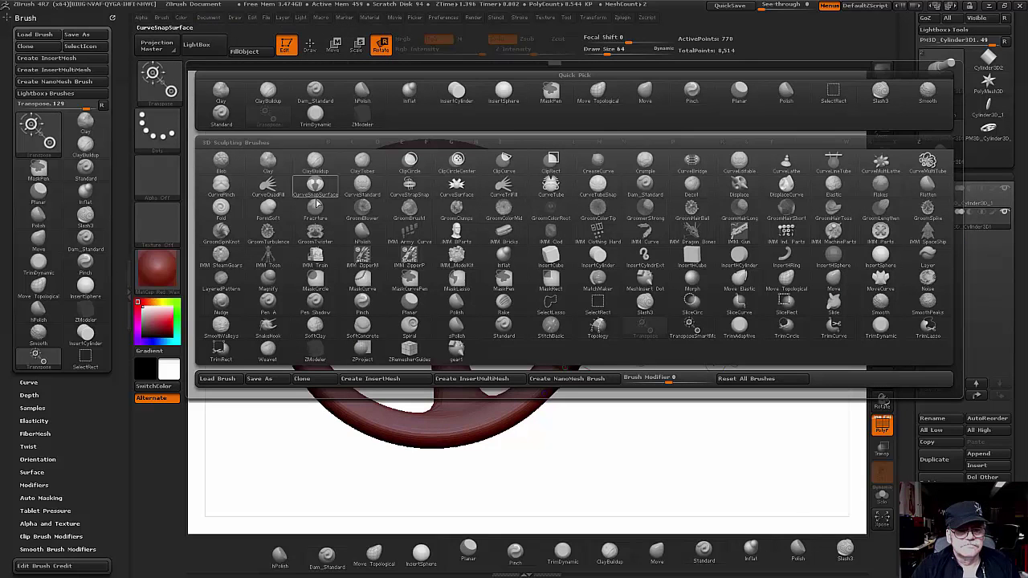
Step: Reselect ZModeler and extrude the stem's end cap with Extrude Polygroup All into a long shaft
{"action": "left_click", "coordinate": [316, 356]}
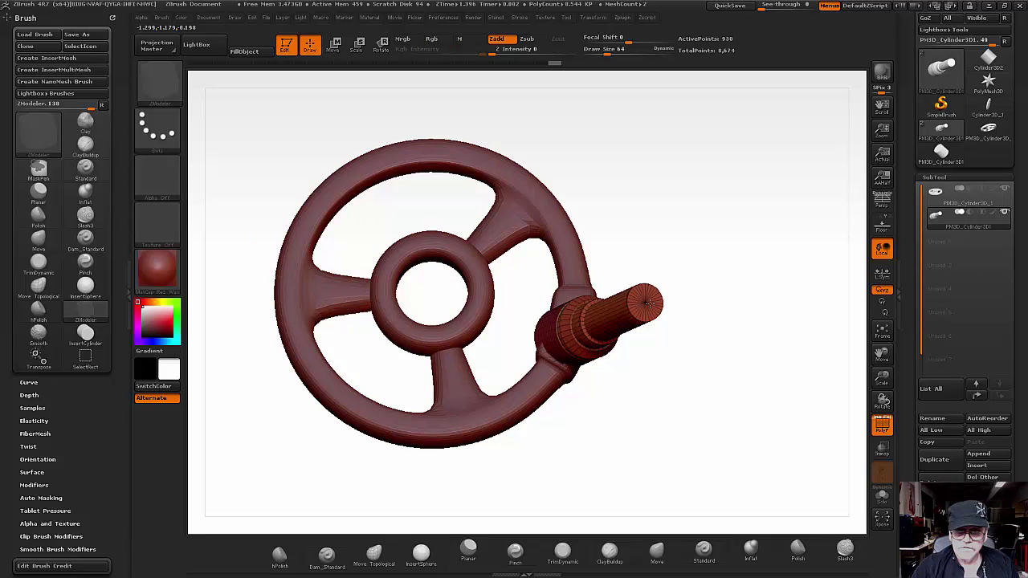
{"action": "left_click_drag", "start_coordinate": [646, 313], "coordinate": [649, 303]}
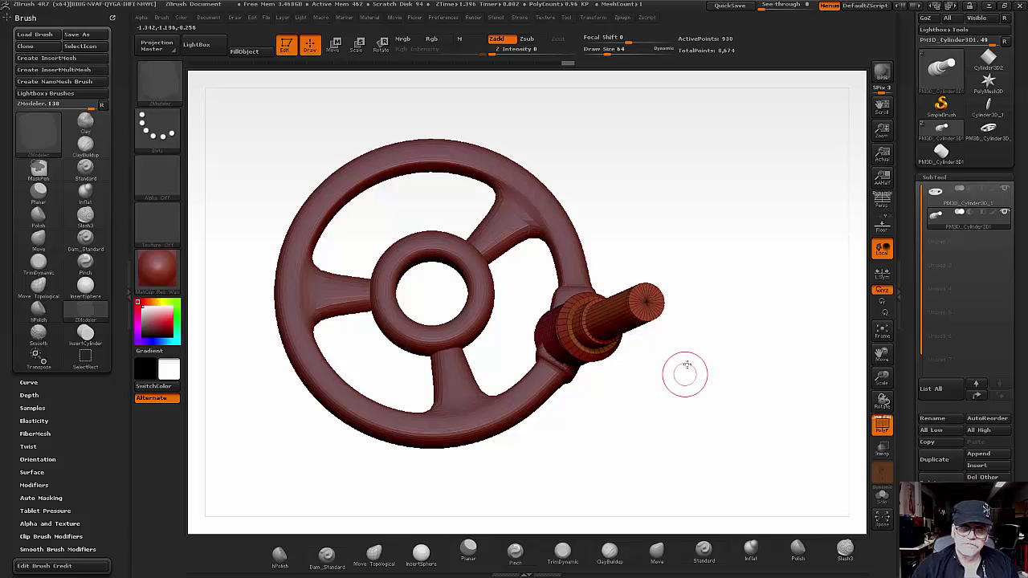
{"action": "mouse_move", "coordinate": [684, 372]}
{"action": "left_mouse_down"}
{"action": "mouse_move", "coordinate": [686, 243]}
{"action": "mouse_move", "coordinate": [685, 273]}
{"action": "mouse_move", "coordinate": [709, 280]}
{"action": "mouse_move", "coordinate": [679, 366]}
{"action": "mouse_move", "coordinate": [682, 356]}
{"action": "left_mouse_up"}
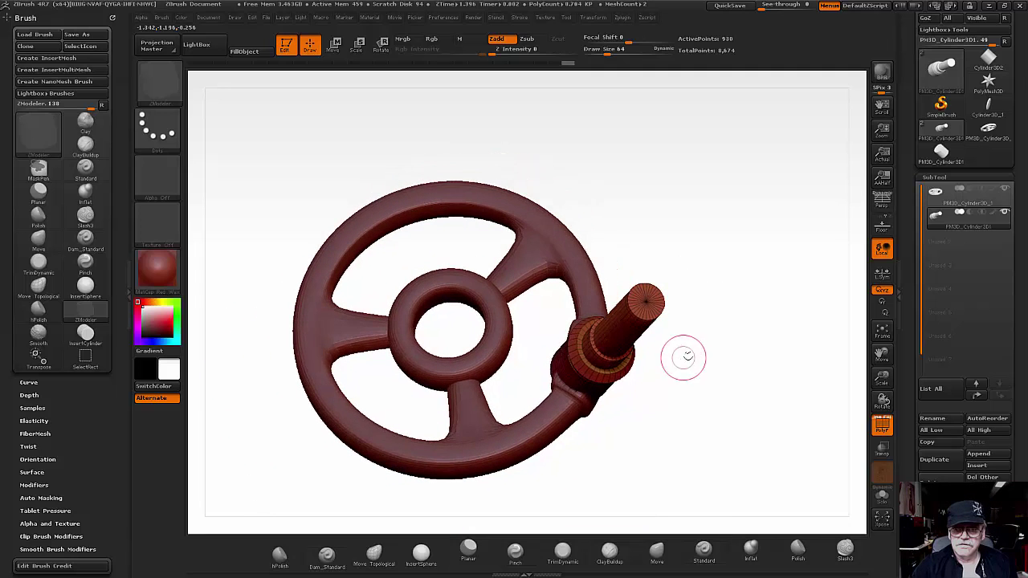
{"action": "right_click_drag", "start_coordinate": [746, 284], "coordinate": [759, 359], "text": "ctrl"}
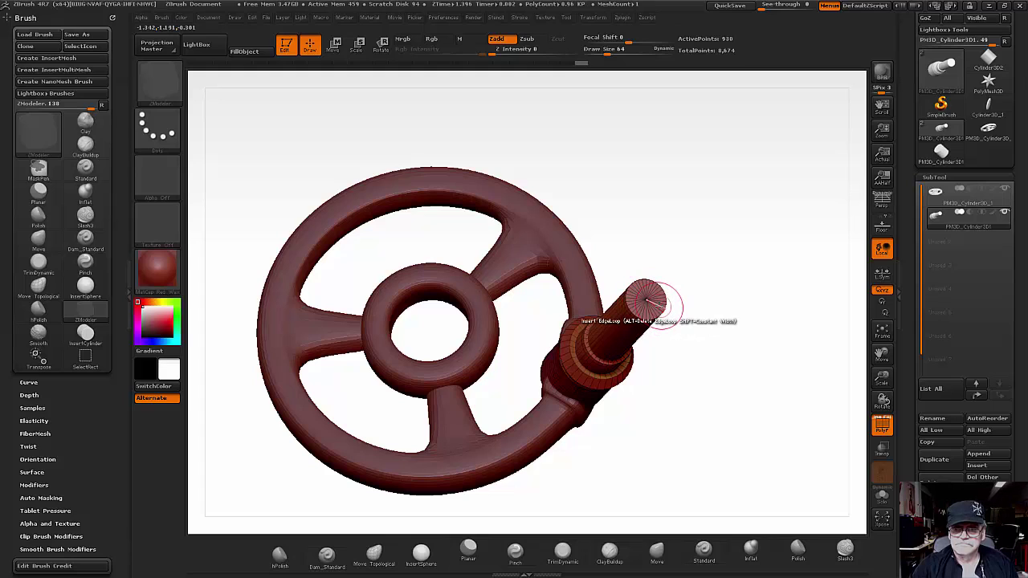
{"action": "key", "text": "space"}
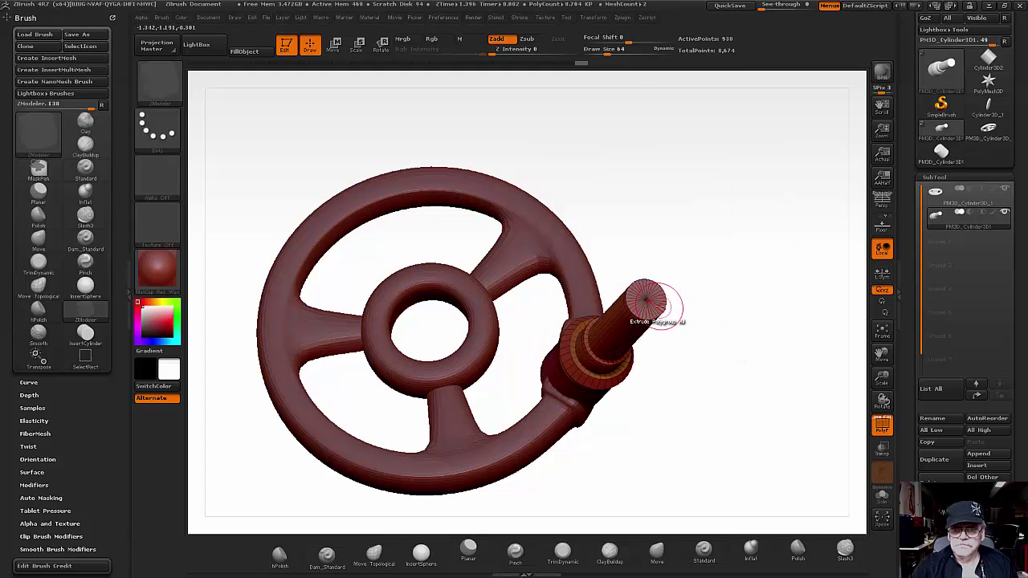
{"action": "left_click_drag", "start_coordinate": [665, 295], "coordinate": [702, 238]}
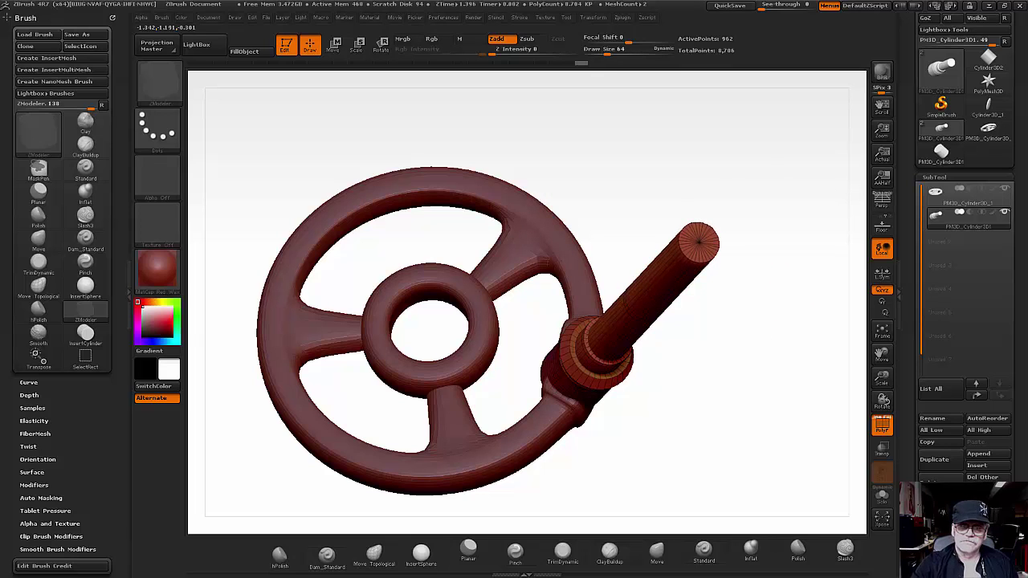
{"action": "left_click_drag", "start_coordinate": [725, 526], "coordinate": [445, 270]}
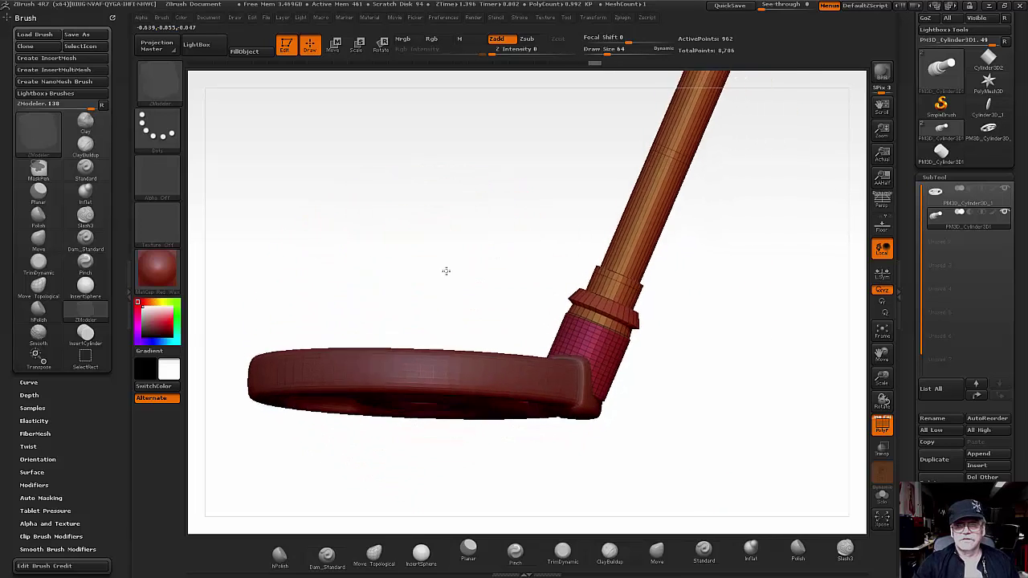
Step: Zoom in on the shaft and QuickSave the model
{"action": "mouse_move", "coordinate": [748, 257]}
{"action": "left_mouse_down", "text": "alt"}
{"action": "mouse_move", "coordinate": [620, 468]}
{"action": "mouse_move", "coordinate": [565, 354]}
{"action": "mouse_move", "coordinate": [622, 326]}
{"action": "left_mouse_up", "text": "alt"}
{"action": "key", "text": "ctrl"}
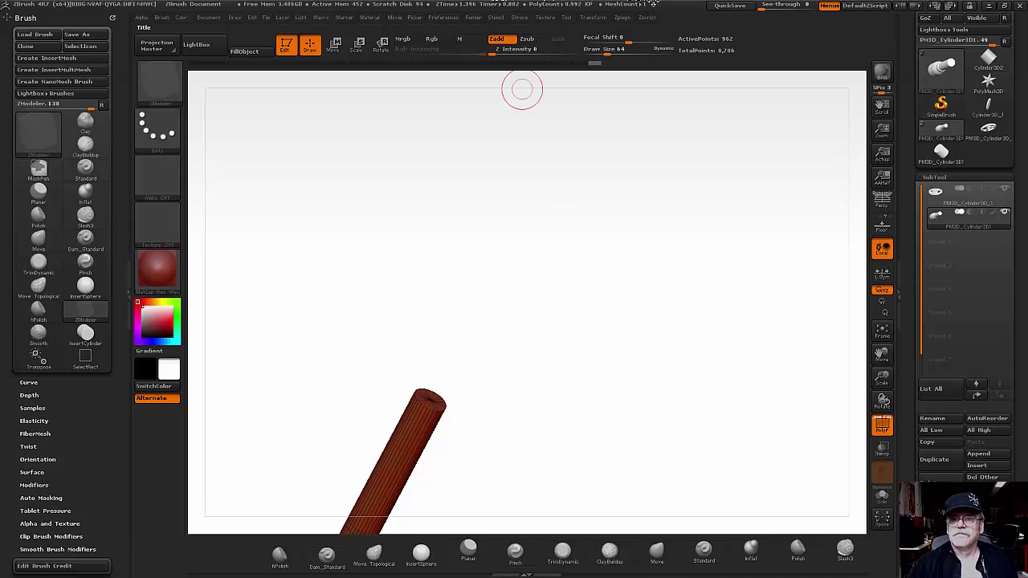
{"action": "left_click", "coordinate": [721, 9]}
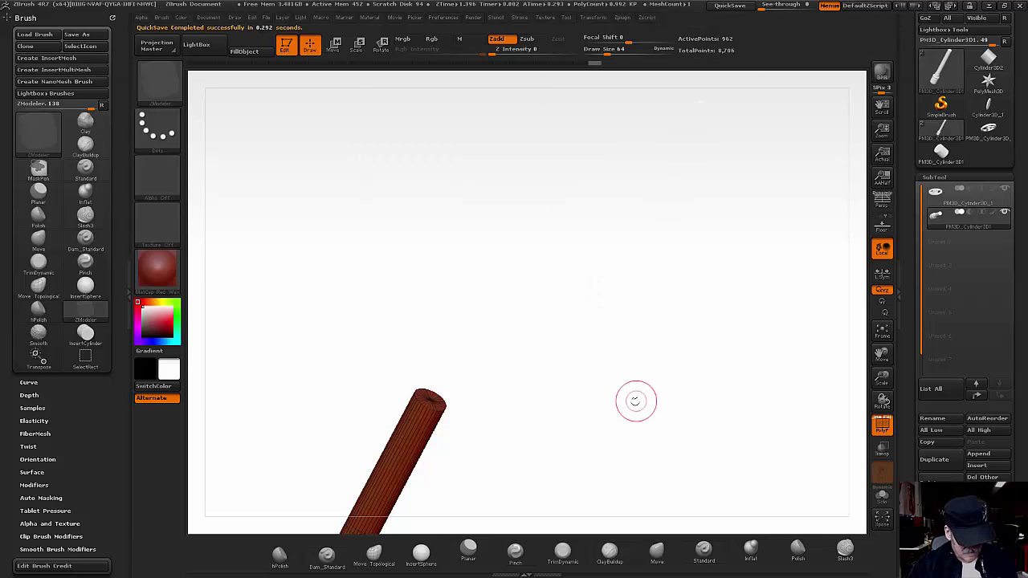
Step: Orbit and zoom to inspect the finished wheel and shaft from the side
{"action": "mouse_move", "coordinate": [611, 417]}
{"action": "left_mouse_down"}
{"action": "mouse_move", "coordinate": [715, 200]}
{"action": "mouse_move", "coordinate": [889, 82]}
{"action": "mouse_move", "coordinate": [844, 152]}
{"action": "mouse_move", "coordinate": [848, 140]}
{"action": "left_mouse_up"}
{"action": "mouse_move", "coordinate": [722, 349]}
{"action": "left_mouse_down"}
{"action": "mouse_move", "coordinate": [699, 358]}
{"action": "mouse_move", "coordinate": [686, 313]}
{"action": "mouse_move", "coordinate": [759, 308]}
{"action": "mouse_move", "coordinate": [753, 334]}
{"action": "left_mouse_up"}
{"action": "mouse_move", "coordinate": [753, 334]}
{"action": "right_mouse_down", "text": "ctrl"}
{"action": "mouse_move", "coordinate": [748, 361]}
{"action": "mouse_move", "coordinate": [791, 322]}
{"action": "mouse_move", "coordinate": [691, 291]}
{"action": "mouse_move", "coordinate": [693, 310]}
{"action": "mouse_move", "coordinate": [608, 370]}
{"action": "mouse_move", "coordinate": [709, 248]}
{"action": "mouse_move", "coordinate": [672, 341]}
{"action": "mouse_move", "coordinate": [611, 388]}
{"action": "mouse_move", "coordinate": [597, 441]}
{"action": "mouse_move", "coordinate": [628, 384]}
{"action": "right_mouse_up", "text": "ctrl"}
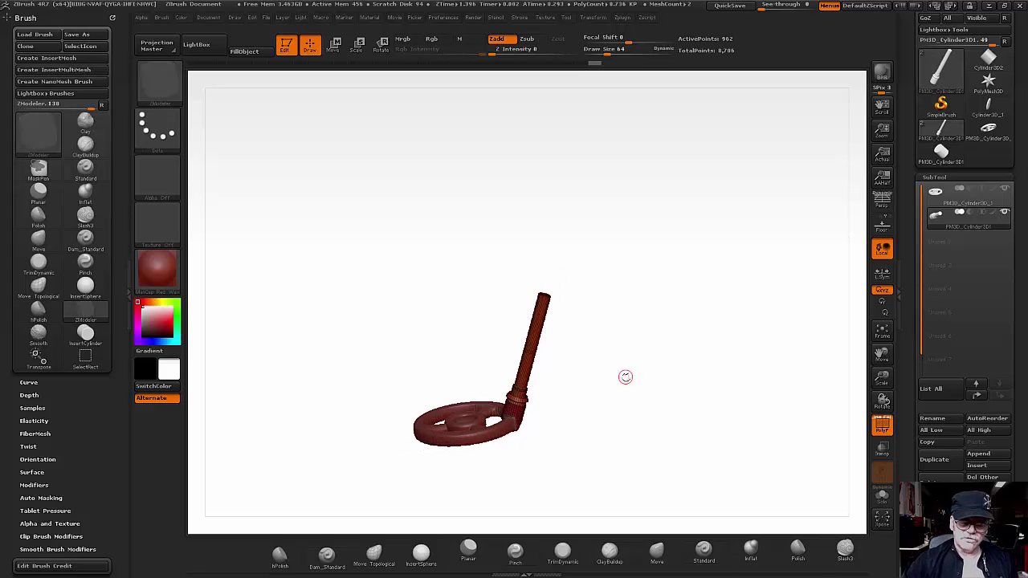
{"action": "mouse_move", "coordinate": [626, 377]}
{"action": "left_mouse_down"}
{"action": "mouse_move", "coordinate": [615, 396]}
{"action": "mouse_move", "coordinate": [626, 378]}
{"action": "left_mouse_up"}
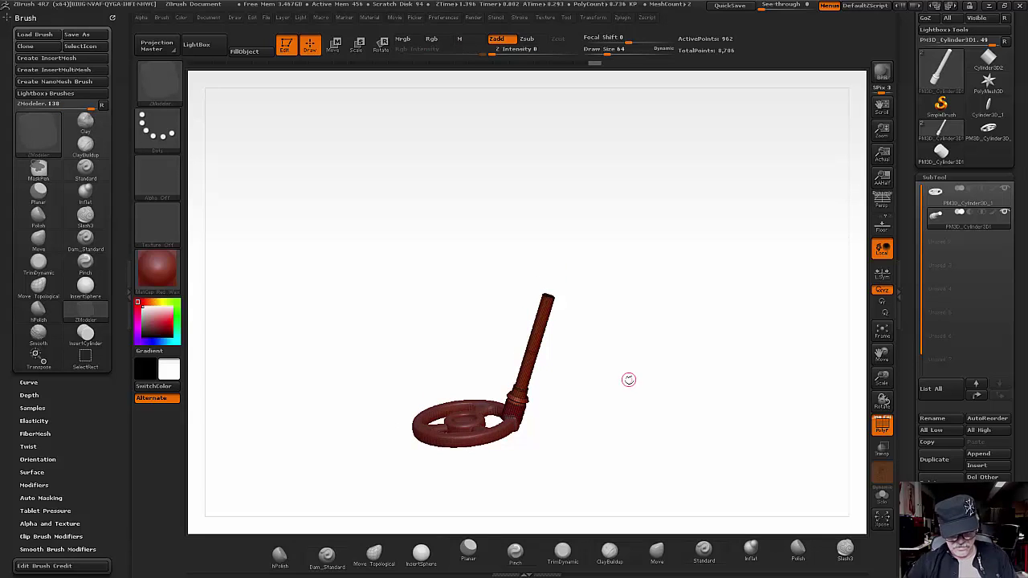